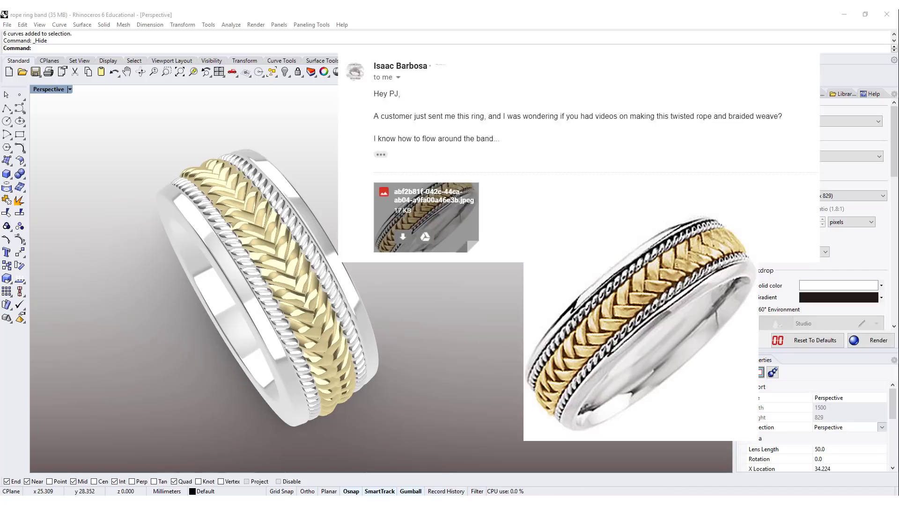
Examine the finished ring model's three components: the plain ring body, the side ropes and the central braid.
{"action": "right_click_drag", "start_coordinate": [313, 269], "coordinate": [303, 251]}
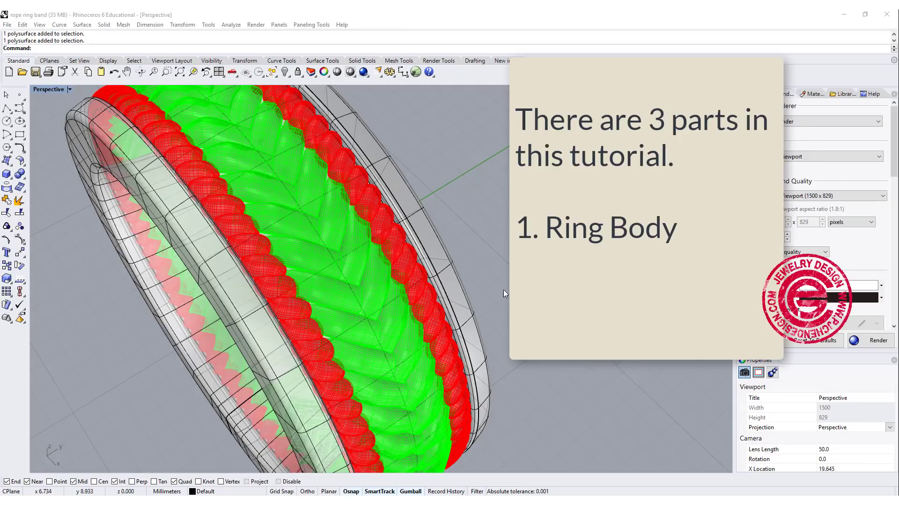
{"action": "scroll", "coordinate": [462, 277], "scroll_direction": "up", "scroll_amount": 3}
{"action": "left_click", "coordinate": [454, 278]}
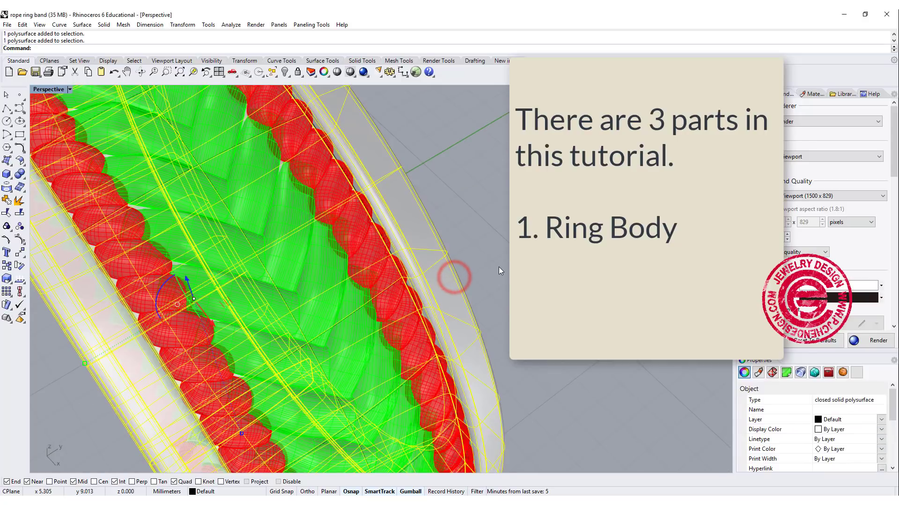
{"action": "scroll", "coordinate": [499, 266], "scroll_direction": "down", "scroll_amount": 3}
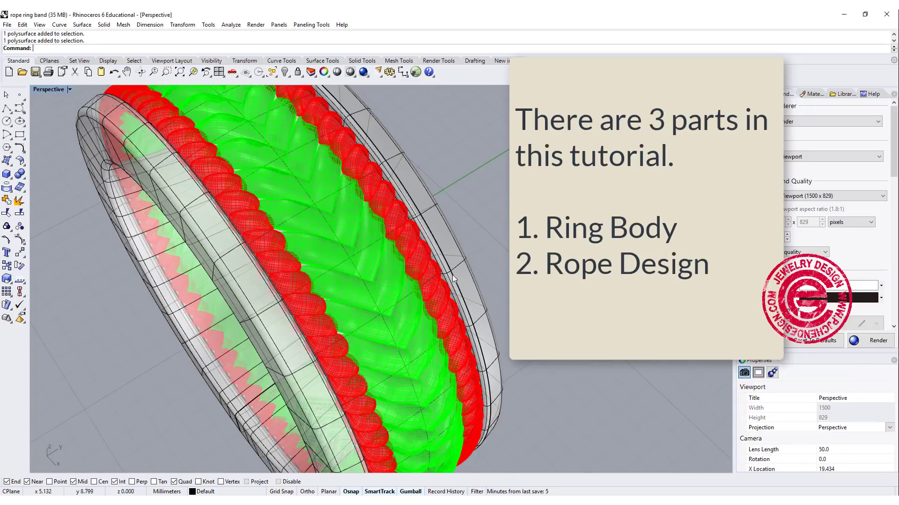
{"action": "scroll", "coordinate": [439, 276], "scroll_direction": "up", "scroll_amount": 3}
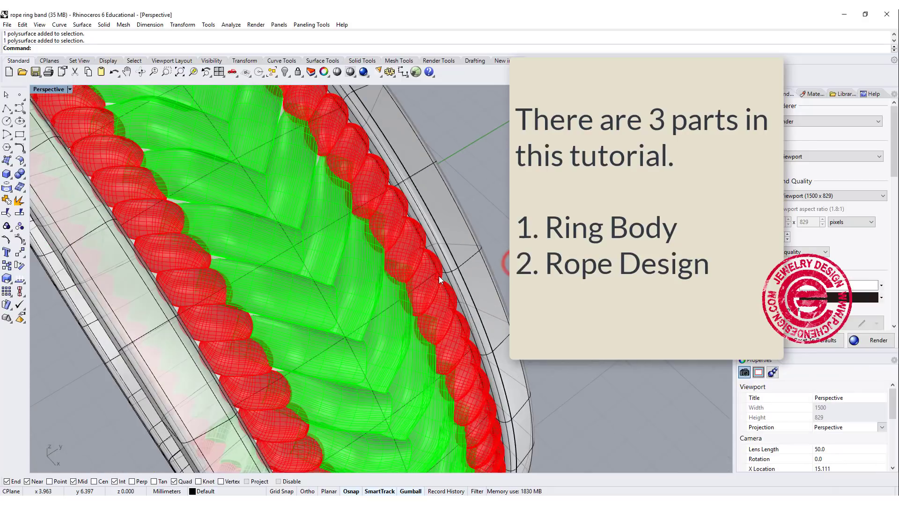
{"action": "left_click", "coordinate": [432, 282]}
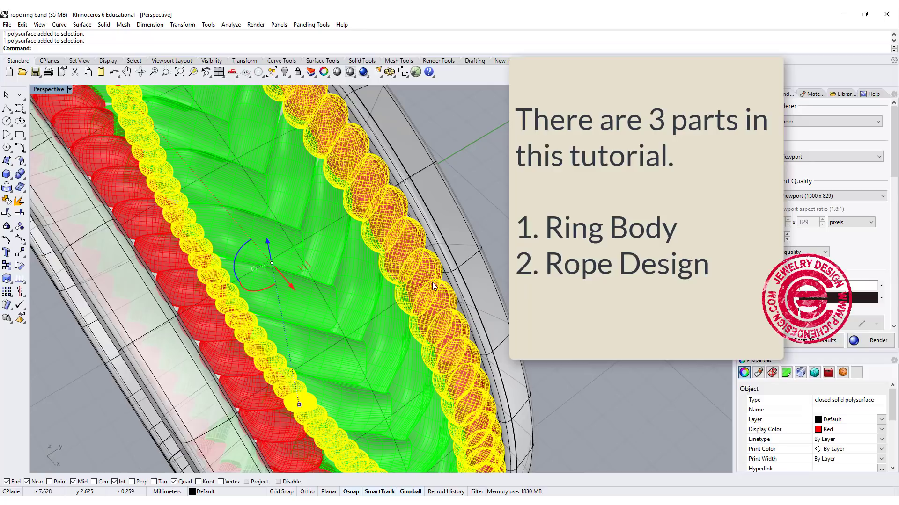
{"action": "key", "text": "Escape"}
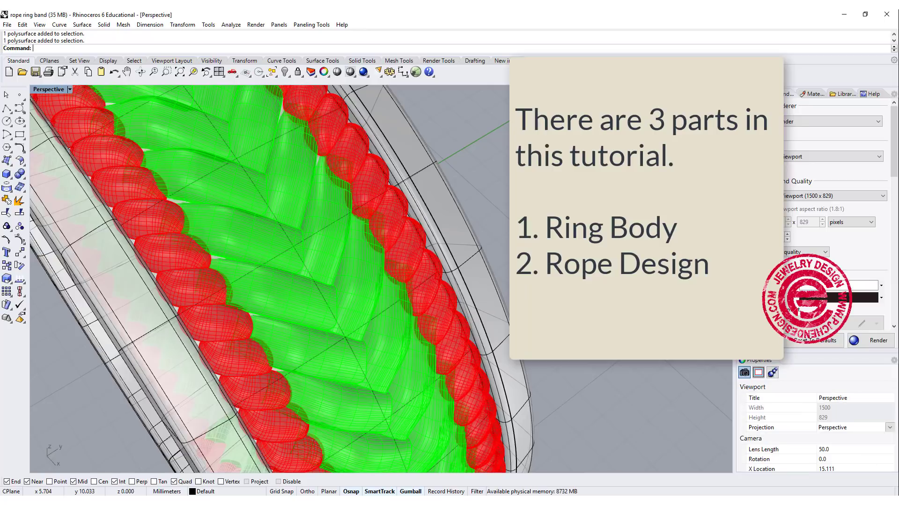
{"action": "left_click", "coordinate": [359, 284]}
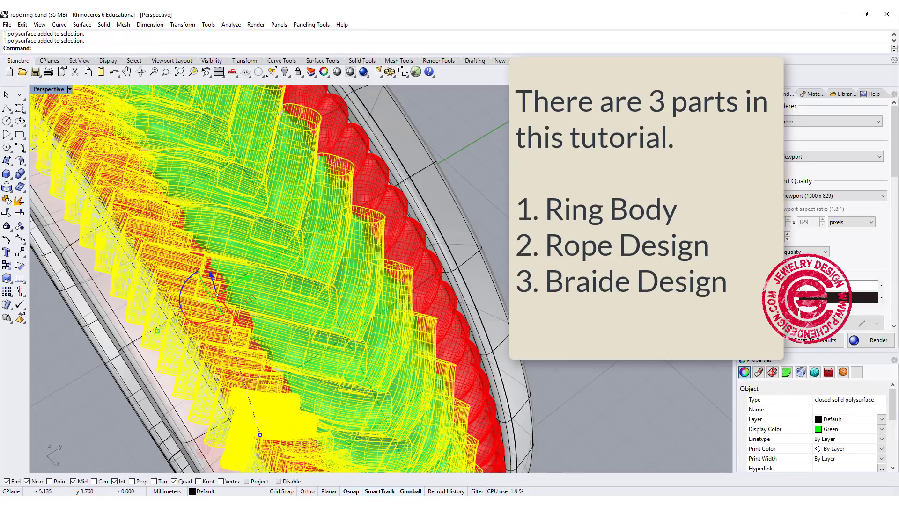
{"action": "key", "text": "Escape"}
{"action": "mouse_move", "coordinate": [540, 280]}
{"action": "right_mouse_down"}
{"action": "mouse_move", "coordinate": [552, 281]}
{"action": "mouse_move", "coordinate": [512, 282]}
{"action": "mouse_move", "coordinate": [539, 277]}
{"action": "right_mouse_up"}
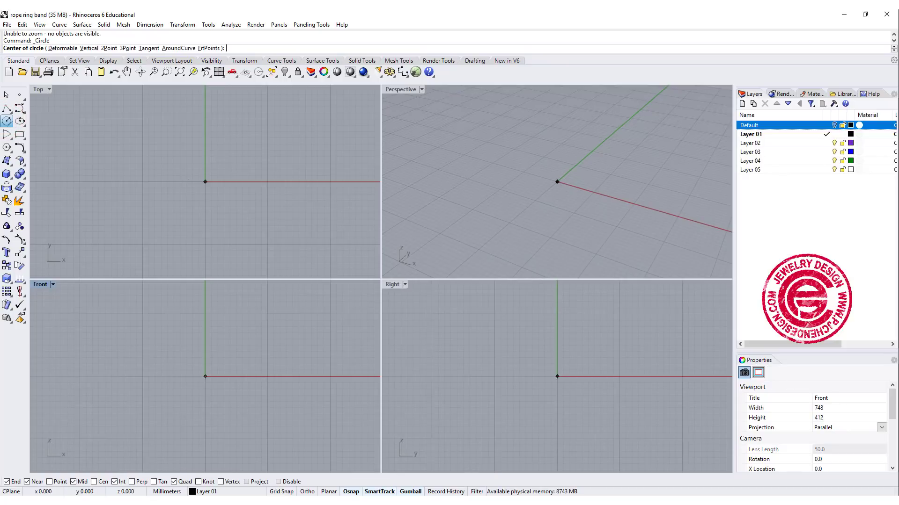
Draw a circle with an 8 mm radius centred on the origin in the Front view.
{"action": "type", "text": "0"}
{"action": "key", "text": "Return"}
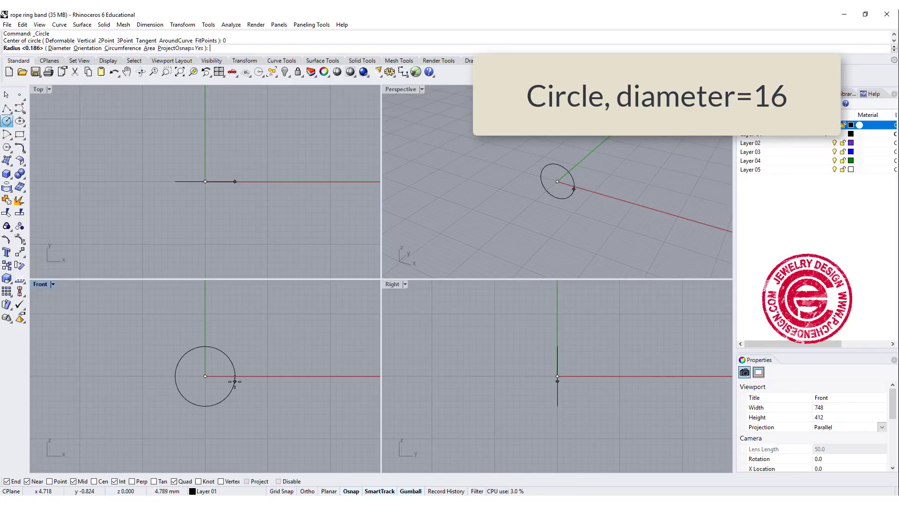
{"action": "type", "text": "8"}
{"action": "key", "text": "Return"}
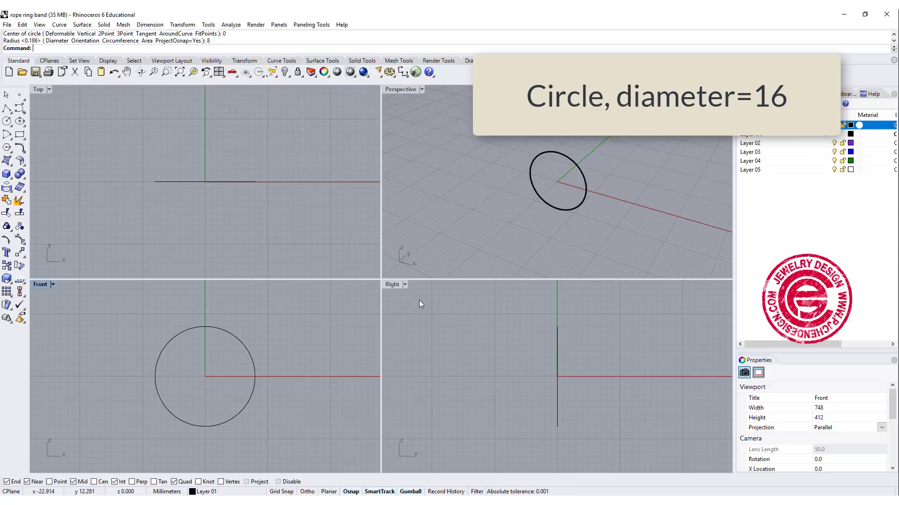
Draw a conic-cornered rounded rectangle about 8.3 by 3 mm in the Right view, starting at the circle's top point.
{"action": "double_click", "coordinate": [389, 284]}
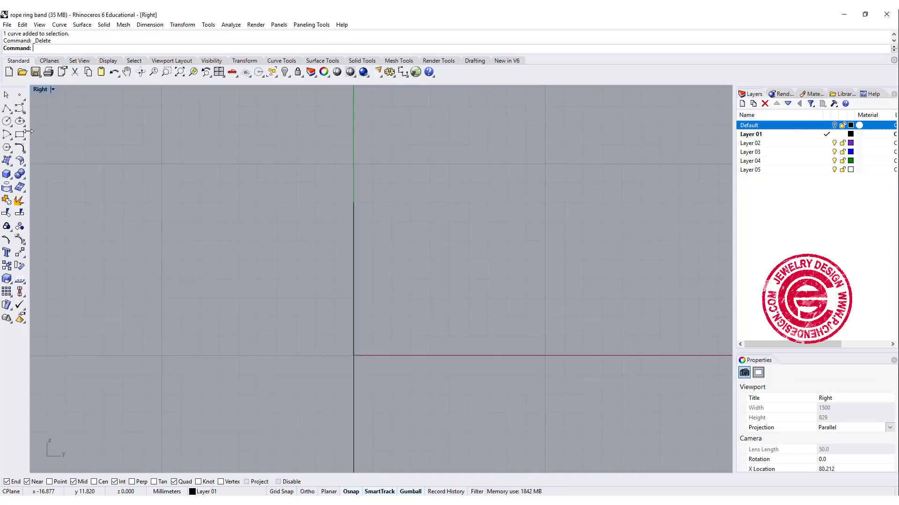
{"action": "left_click", "coordinate": [21, 136]}
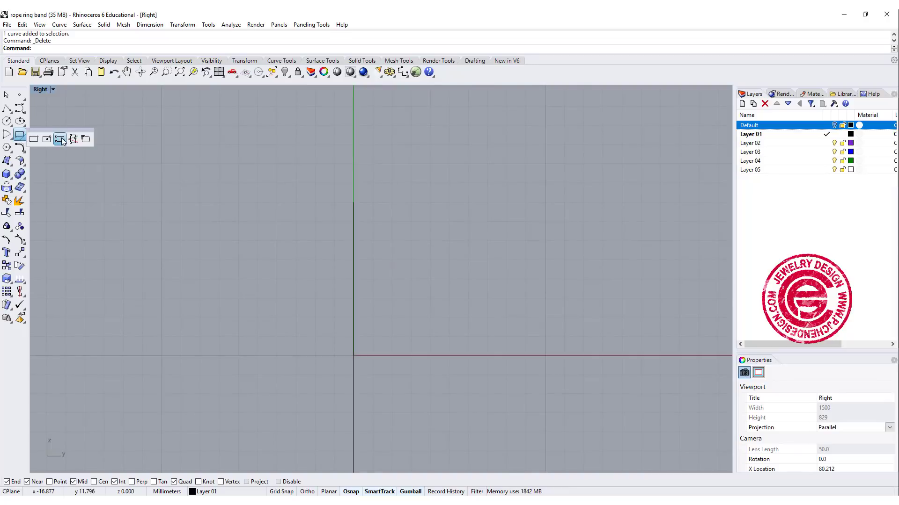
{"action": "left_click", "coordinate": [85, 140]}
{"action": "left_click", "coordinate": [353, 202]}
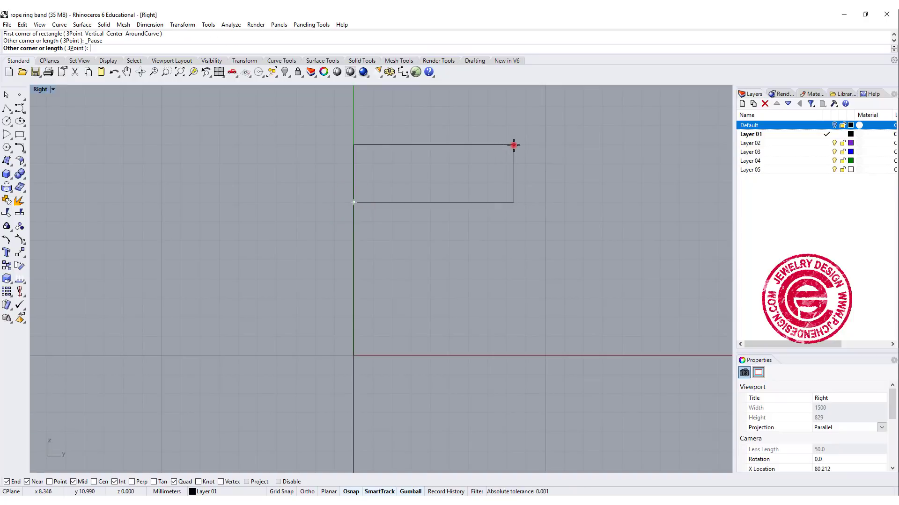
{"action": "left_click", "coordinate": [513, 145]}
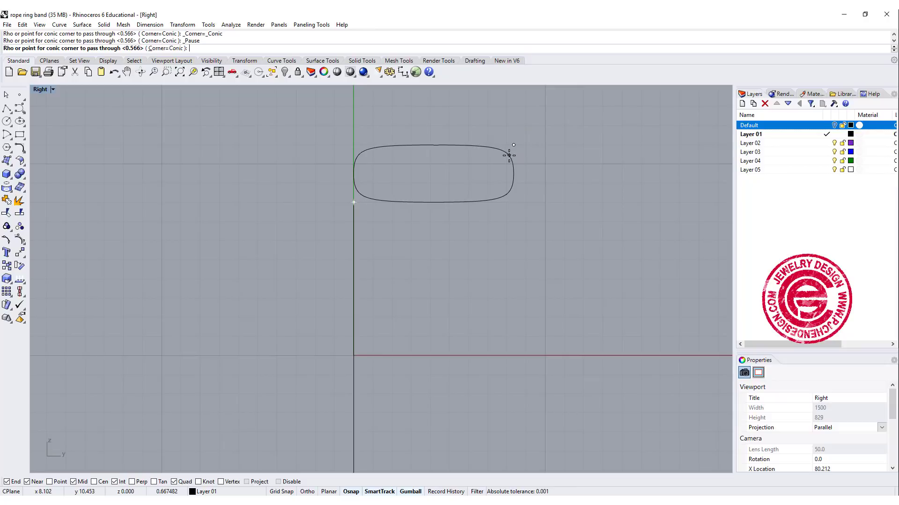
{"action": "left_click", "coordinate": [508, 155]}
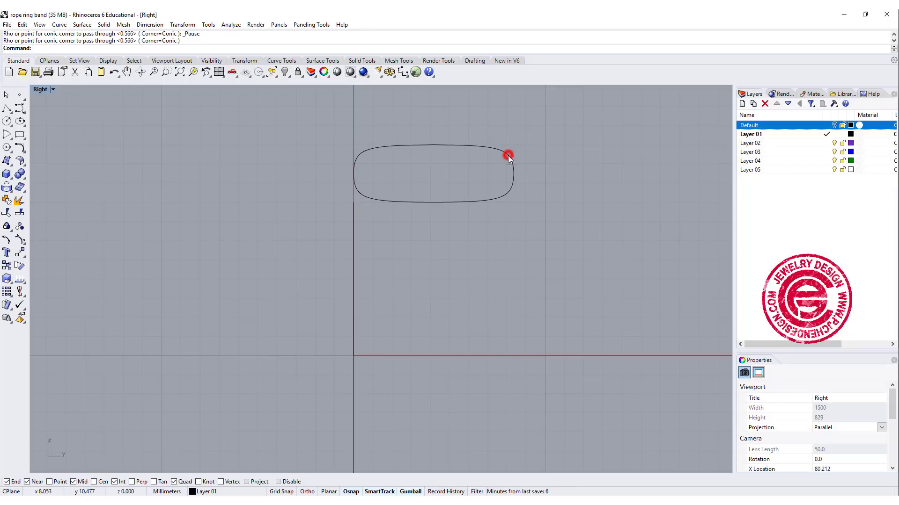
Move the rounded rectangle by its bottom midpoint onto the top point of the circle.
{"action": "left_click", "coordinate": [482, 201]}
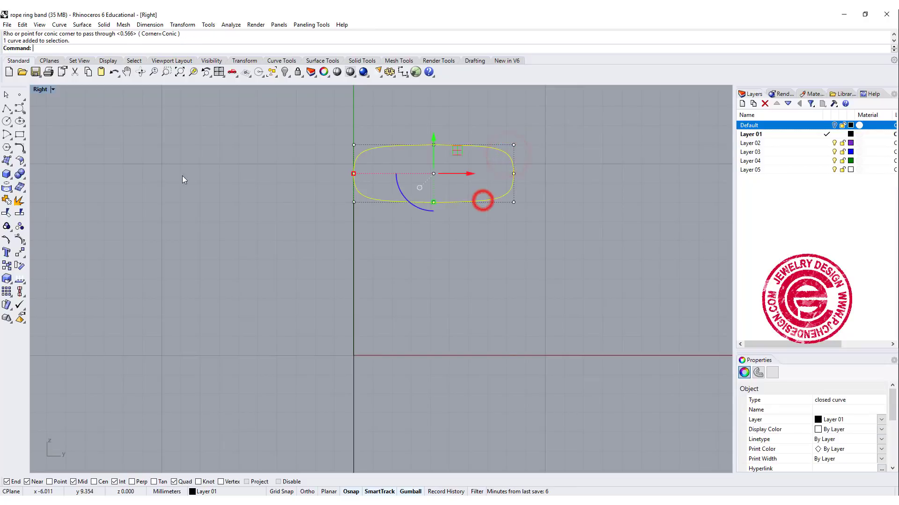
{"action": "left_click", "coordinate": [20, 253]}
{"action": "left_click", "coordinate": [434, 202]}
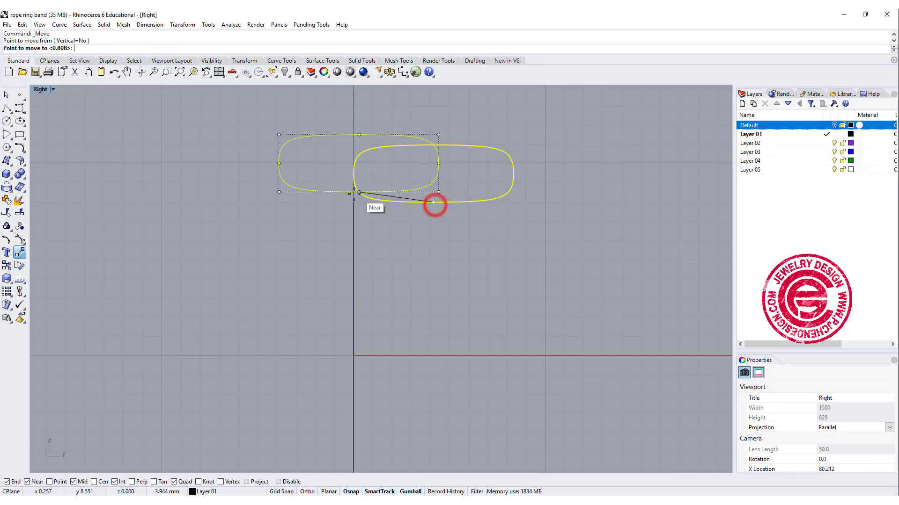
{"action": "left_click", "coordinate": [353, 202]}
{"action": "left_click", "coordinate": [411, 166]}
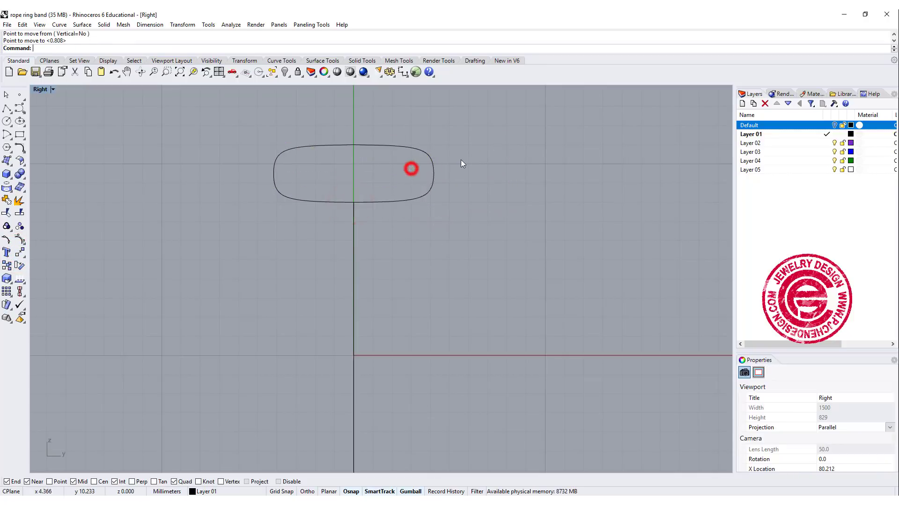
Draw a rectangle centred on the rounded profile's top midpoint, narrower than the profile and reaching partway into it.
{"action": "scroll", "coordinate": [418, 205], "scroll_direction": "up", "scroll_amount": 2}
{"action": "scroll", "coordinate": [418, 205], "scroll_direction": "up", "scroll_amount": 2}
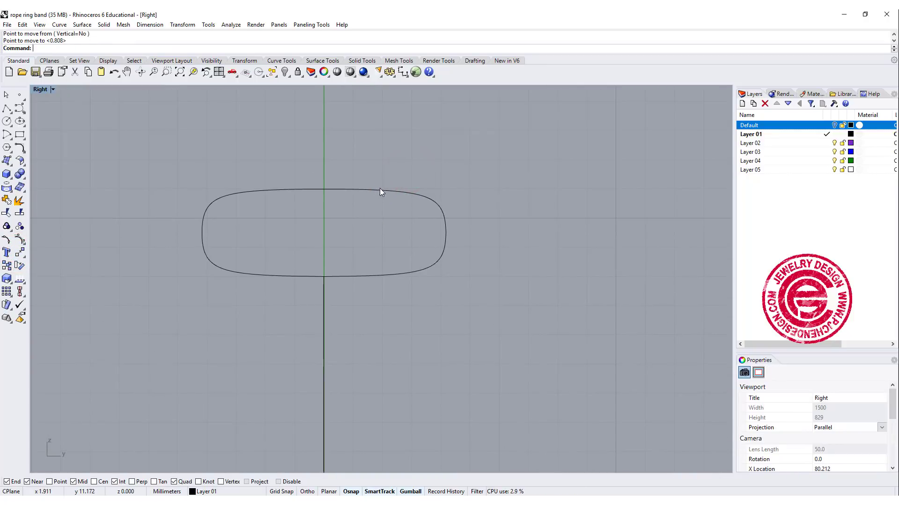
{"action": "right_click_drag", "start_coordinate": [380, 188], "coordinate": [380, 215]}
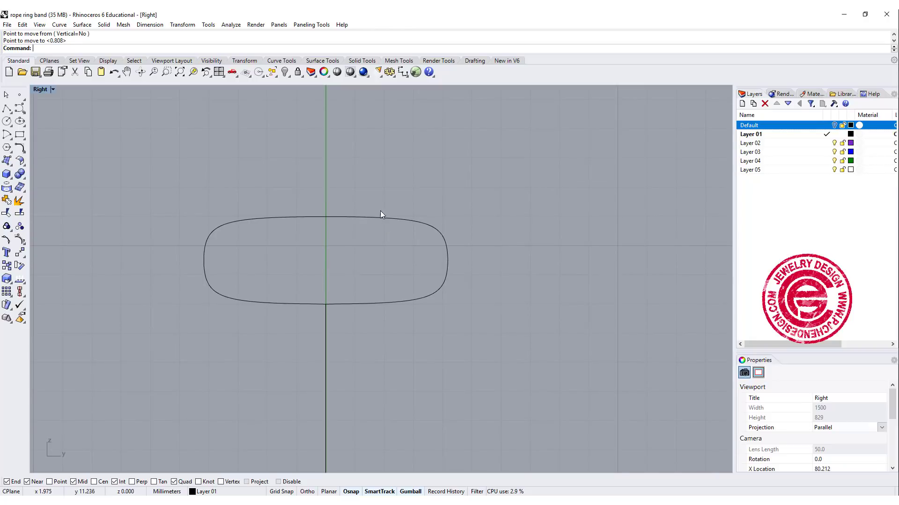
{"action": "left_click", "coordinate": [22, 114]}
{"action": "left_click", "coordinate": [49, 136]}
{"action": "left_click", "coordinate": [326, 216]}
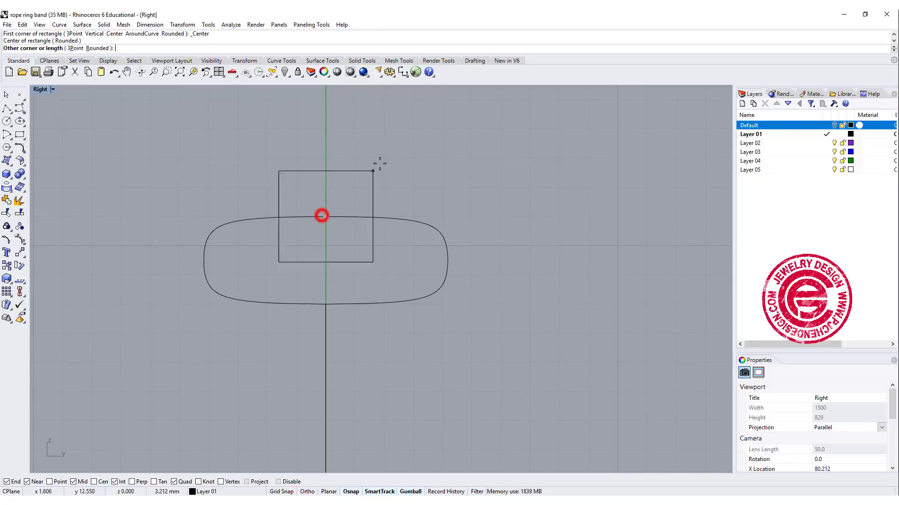
{"action": "left_click", "coordinate": [413, 184]}
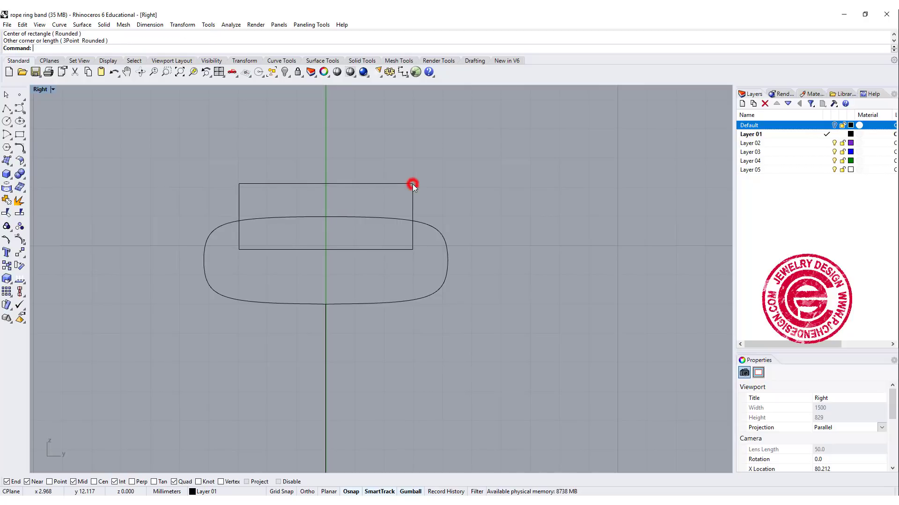
Trim the rectangle and rounded profile against each other to leave a channel recessed into the profile's top.
{"action": "left_click", "coordinate": [378, 217]}
{"action": "left_click", "coordinate": [473, 190]}
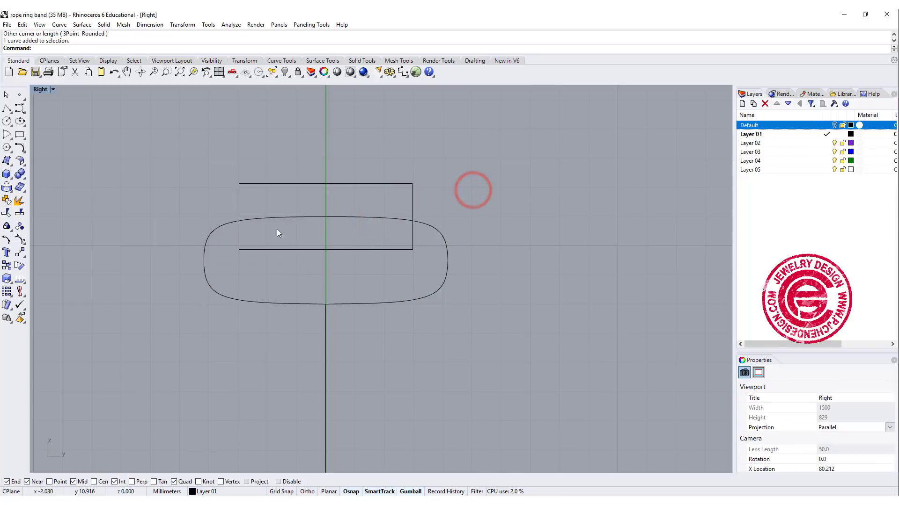
{"action": "left_click_drag", "start_coordinate": [276, 265], "coordinate": [190, 210]}
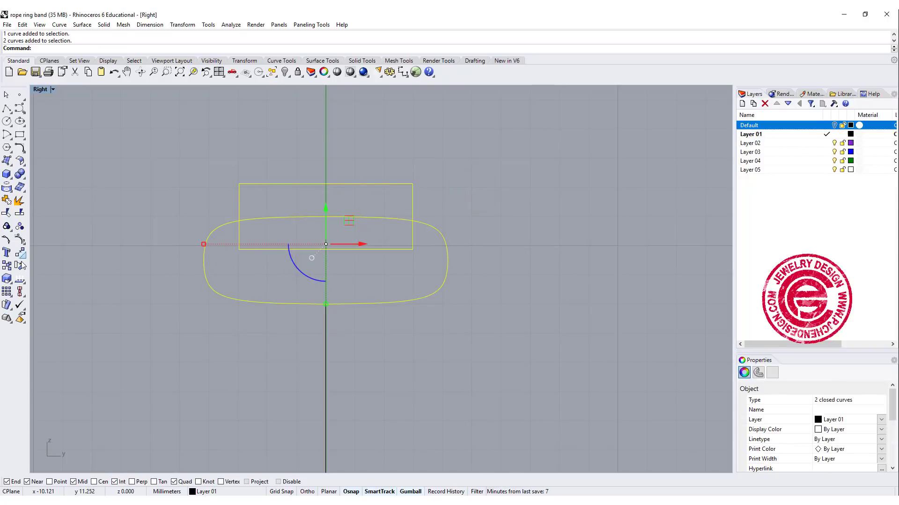
{"action": "left_click", "coordinate": [7, 212]}
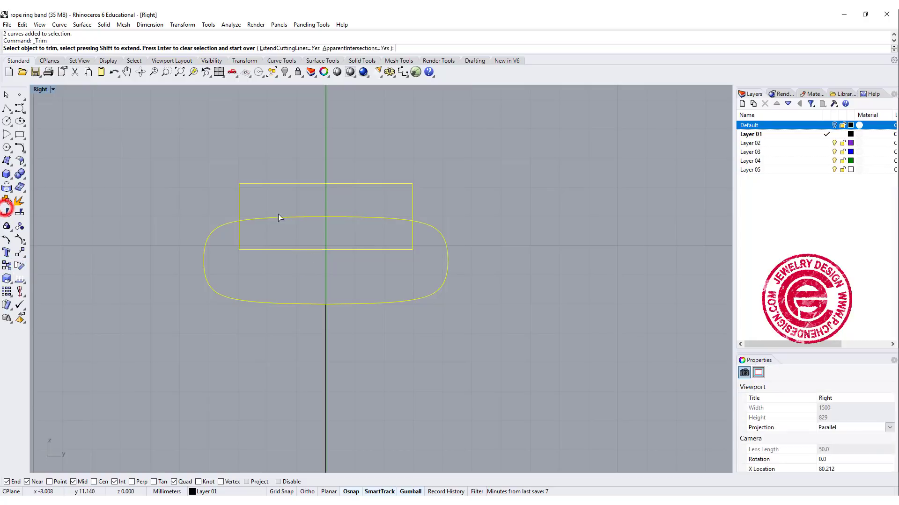
{"action": "left_click", "coordinate": [307, 220]}
{"action": "left_click", "coordinate": [299, 184]}
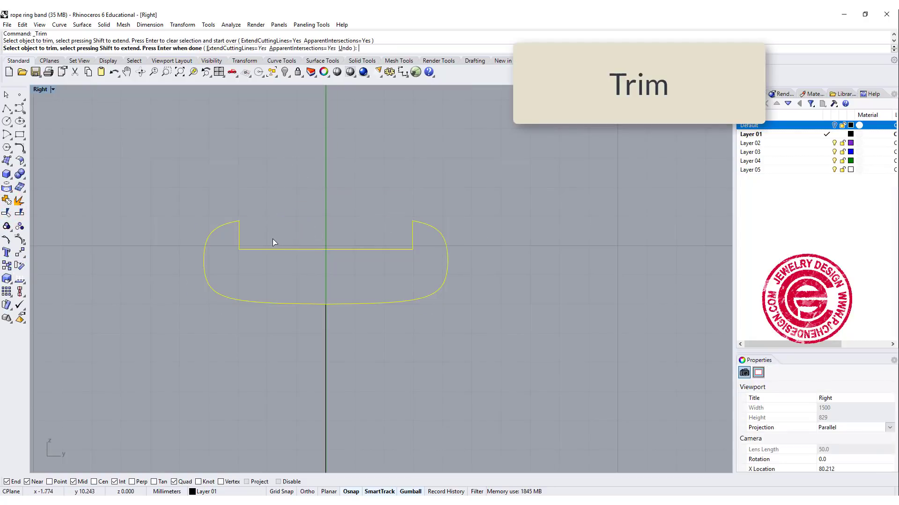
{"action": "scroll", "coordinate": [274, 242], "scroll_direction": "up", "scroll_amount": 3}
{"action": "right_click", "coordinate": [263, 172]}
Fillet the two upper corners where the channel walls meet the rounded profile with a 0.2 mm radius.
{"action": "left_click", "coordinate": [19, 147]}
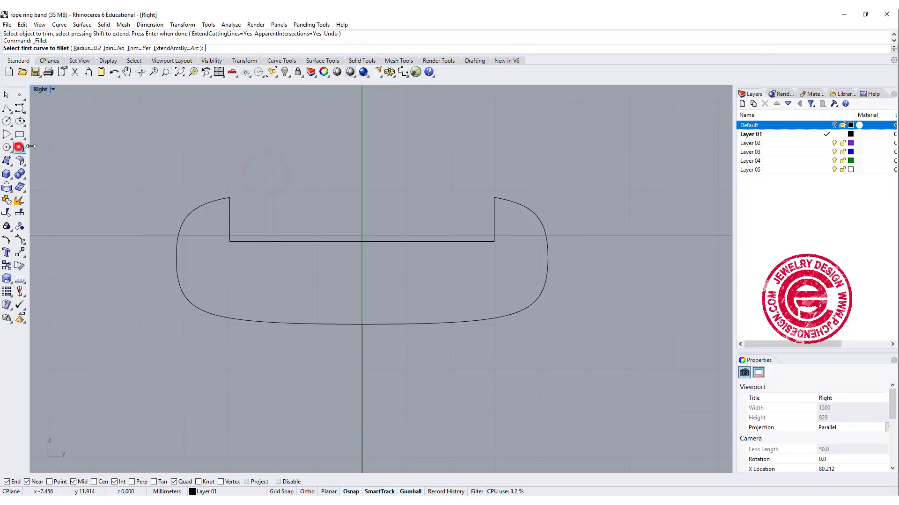
{"action": "left_click", "coordinate": [226, 199]}
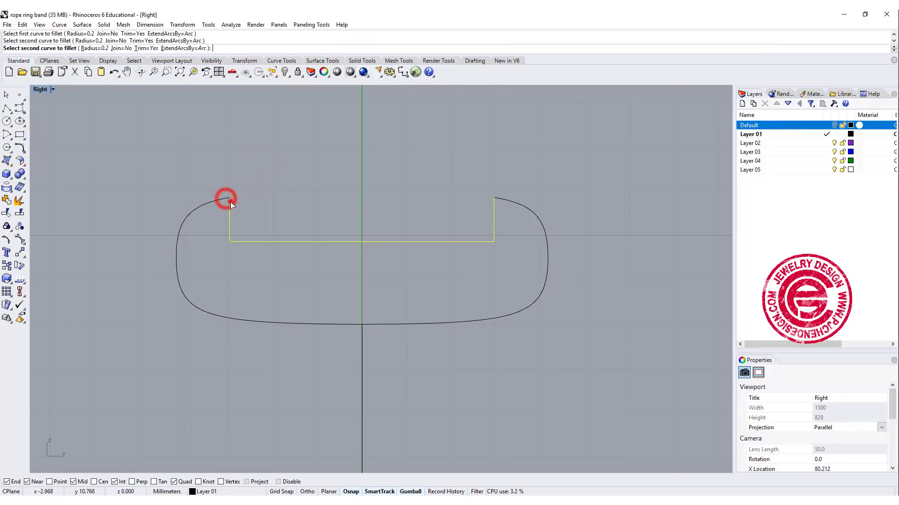
{"action": "left_click", "coordinate": [230, 201]}
{"action": "right_click", "coordinate": [493, 206]}
{"action": "left_click", "coordinate": [495, 204]}
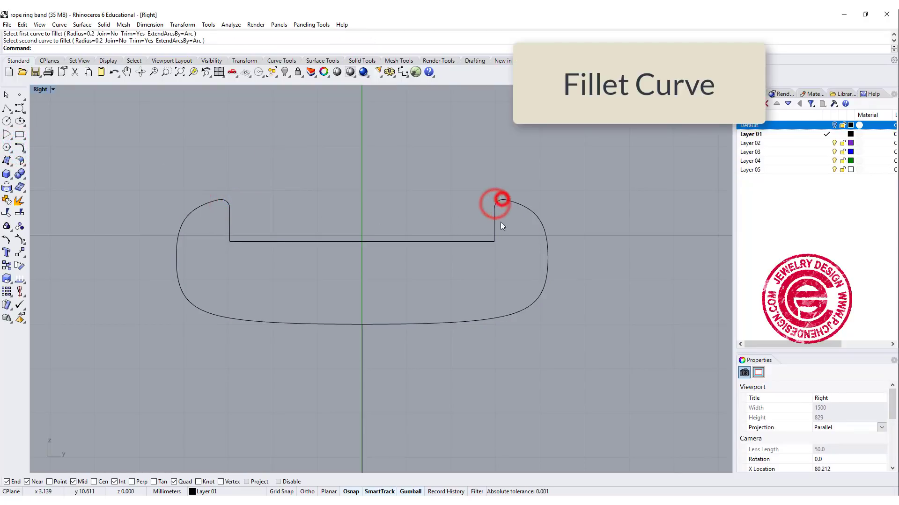
{"action": "left_click", "coordinate": [512, 241]}
Join the profile's trimmed curves and fillet arcs into one closed curve, leaving out the circle.
{"action": "scroll", "coordinate": [425, 299], "scroll_direction": "down", "scroll_amount": 4}
{"action": "right_click_drag", "start_coordinate": [426, 298], "coordinate": [410, 243]}
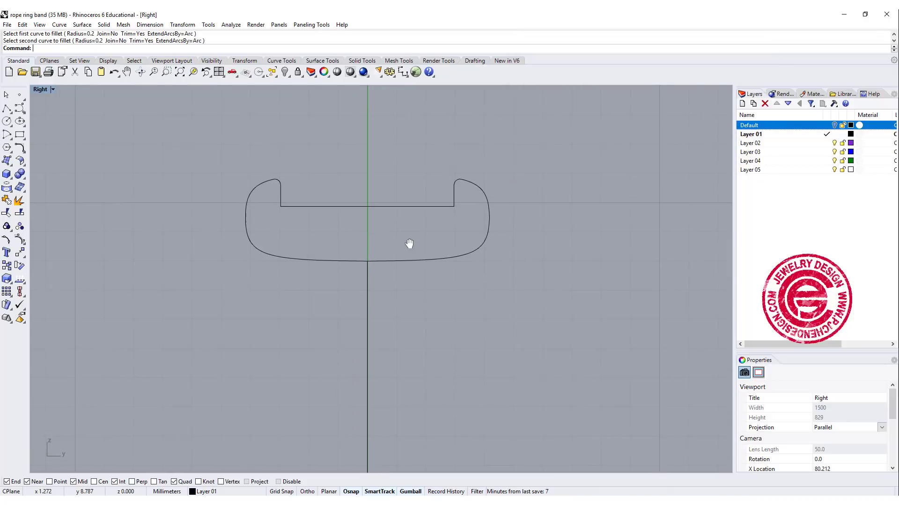
{"action": "left_click", "coordinate": [529, 280]}
{"action": "left_click_drag", "start_coordinate": [574, 272], "coordinate": [326, 204]}
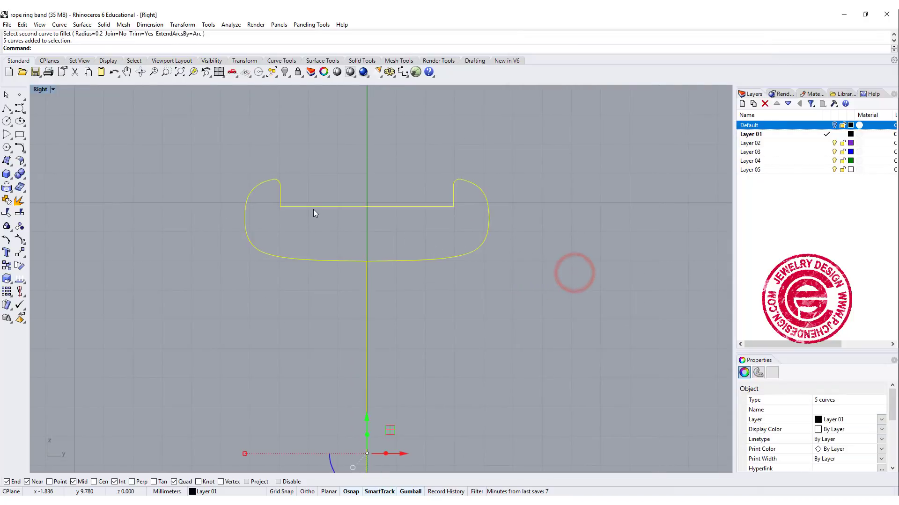
{"action": "left_click", "coordinate": [284, 244]}
{"action": "left_click_drag", "start_coordinate": [175, 131], "coordinate": [517, 279]}
{"action": "left_click", "coordinate": [7, 201]}
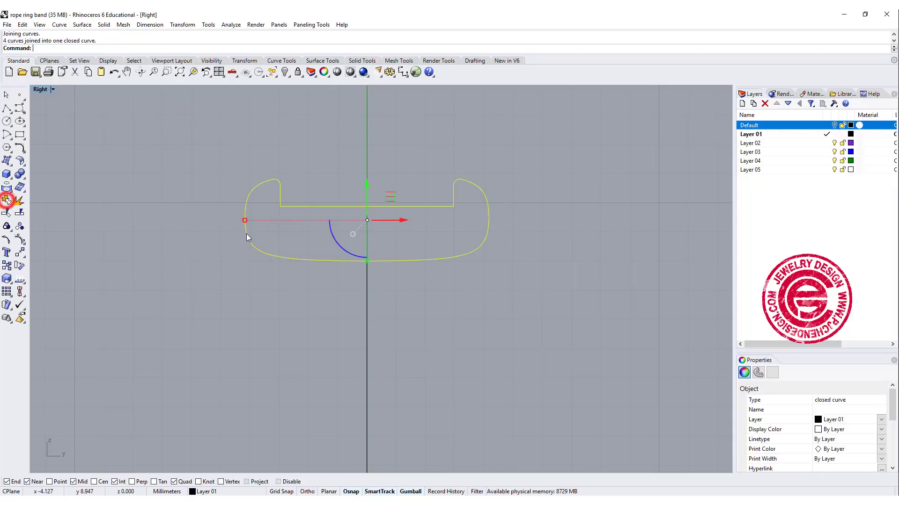
Sweep the closed channel profile along the circle with Sweep 1 Rail to form the ring body.
{"action": "left_click", "coordinate": [168, 171]}
{"action": "left_click", "coordinate": [82, 24]}
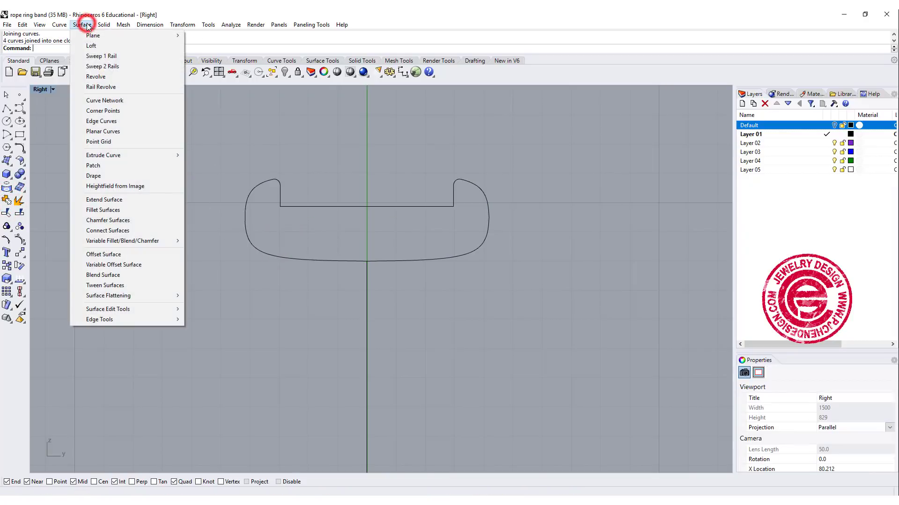
{"action": "left_click", "coordinate": [95, 56]}
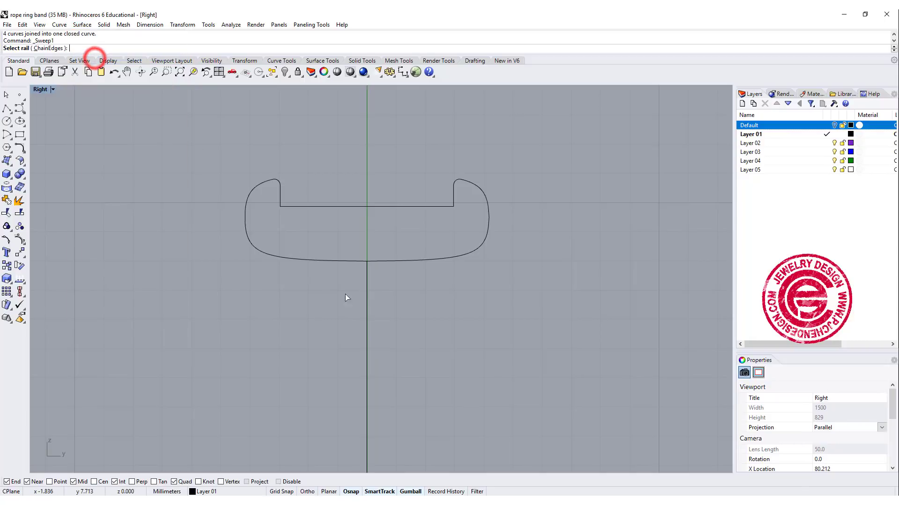
{"action": "left_click", "coordinate": [369, 280]}
{"action": "left_click", "coordinate": [384, 261]}
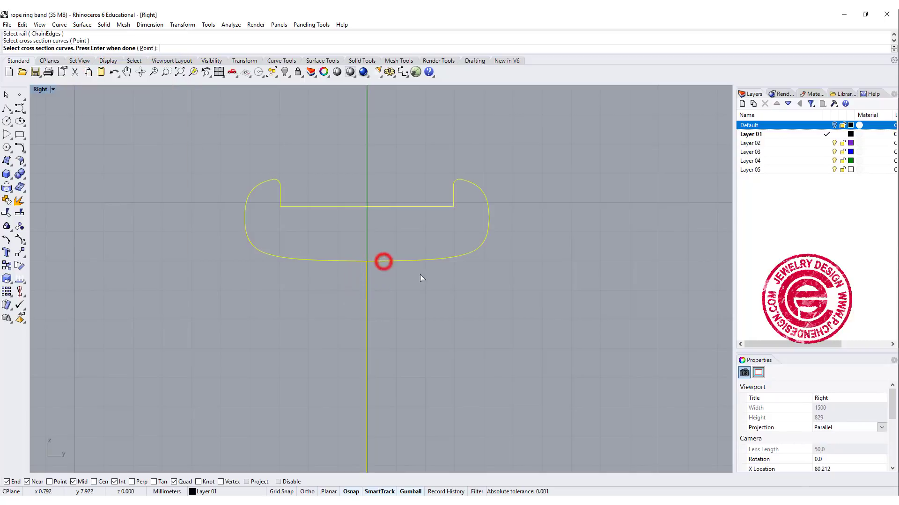
{"action": "key", "text": "Return"}
{"action": "key", "text": "Return"}
{"action": "key", "text": "Return"}
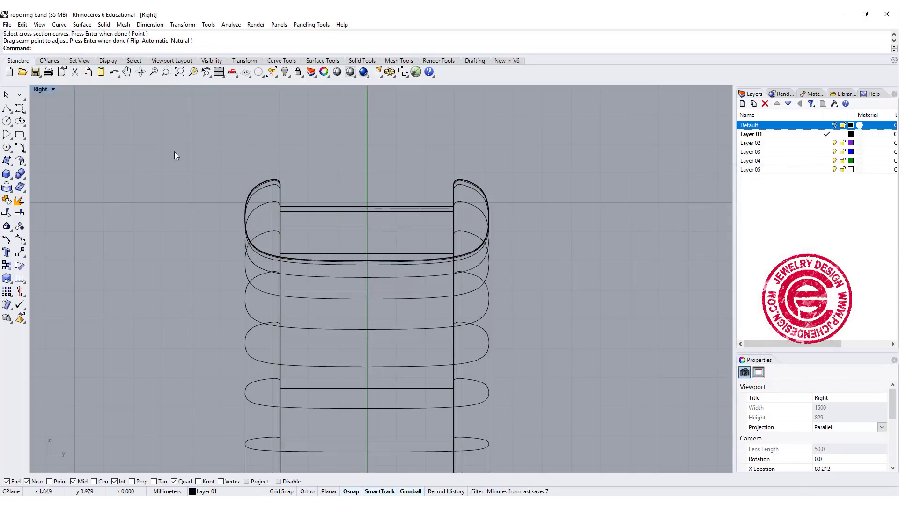
Extract the channel's floor surface from the swept ring body with Extract Surface.
{"action": "double_click", "coordinate": [44, 88]}
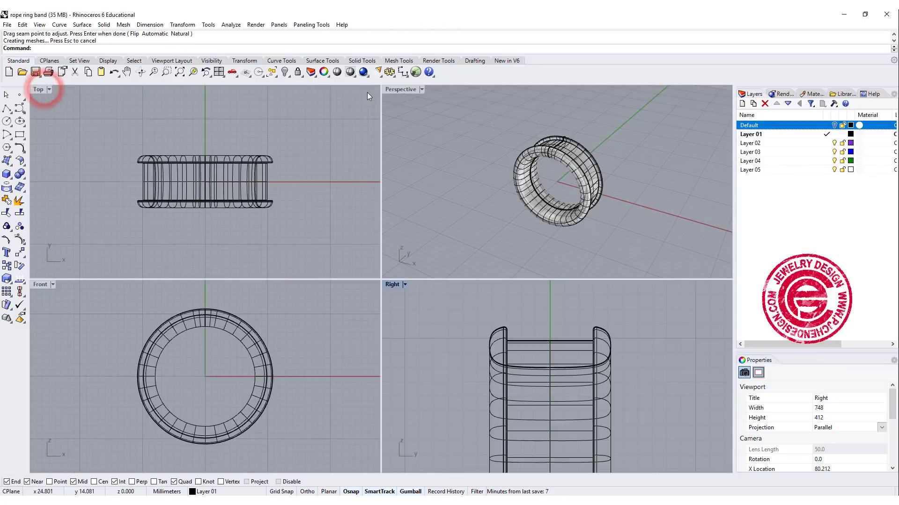
{"action": "double_click", "coordinate": [400, 90]}
{"action": "right_click_drag", "start_coordinate": [259, 193], "coordinate": [375, 174]}
{"action": "scroll", "coordinate": [345, 178], "scroll_direction": "up", "scroll_amount": 6}
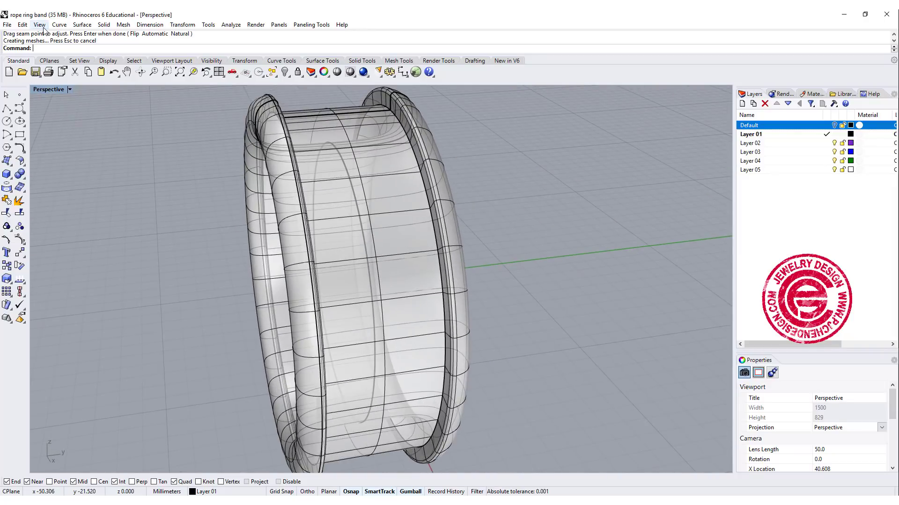
{"action": "left_click", "coordinate": [19, 173]}
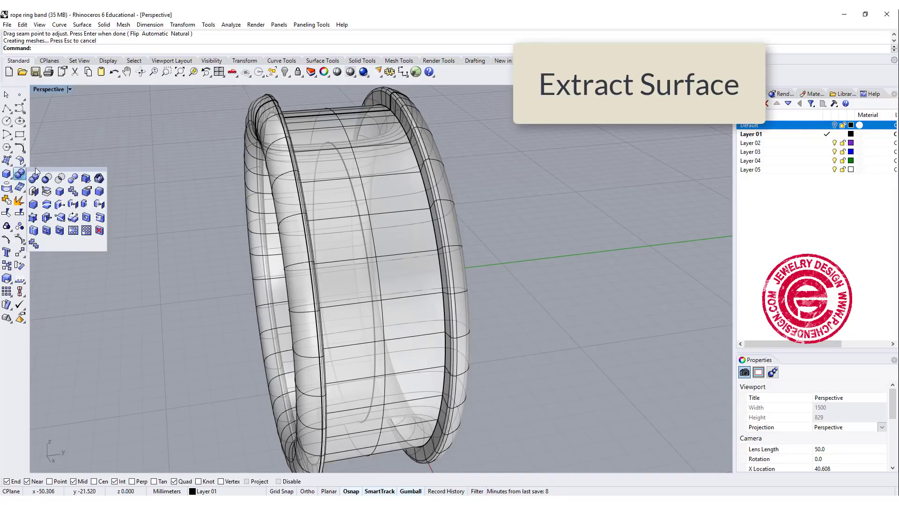
{"action": "left_click", "coordinate": [46, 191]}
{"action": "left_click", "coordinate": [412, 174]}
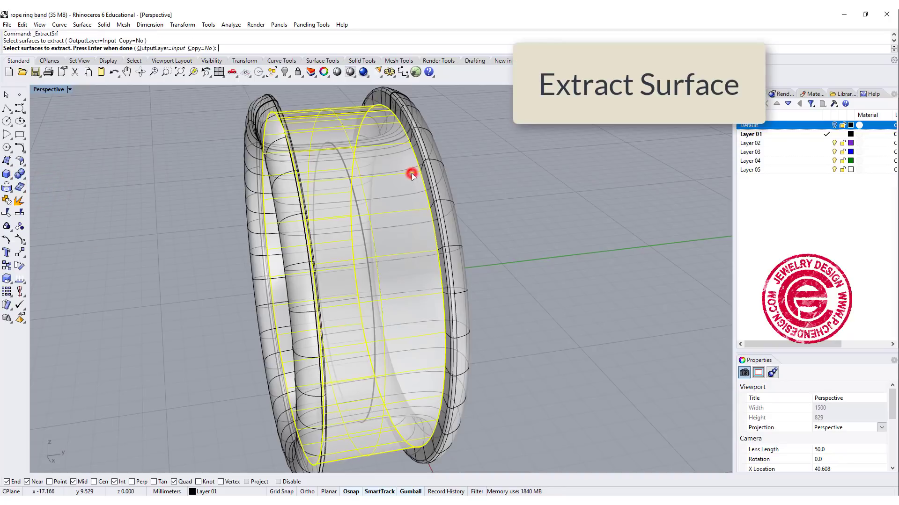
{"action": "right_click", "coordinate": [522, 204]}
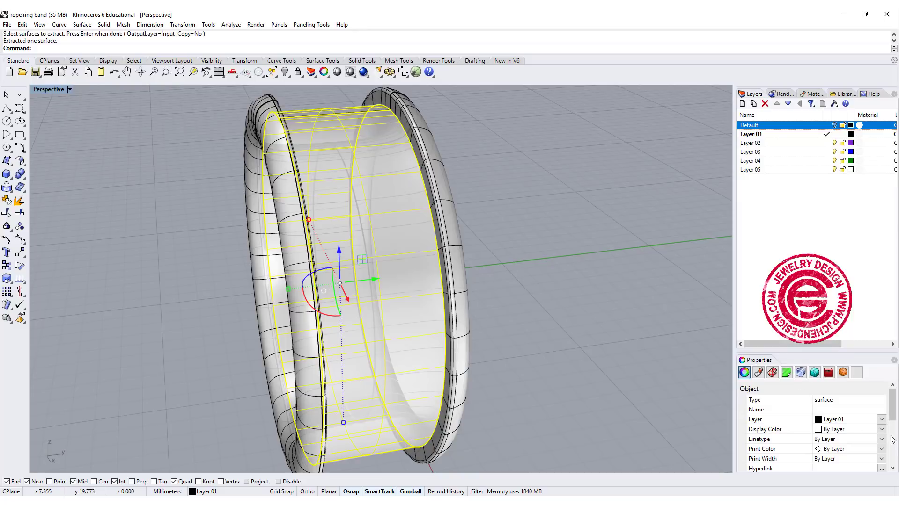
Set the extracted channel floor's display color to Red.
{"action": "left_click", "coordinate": [880, 431]}
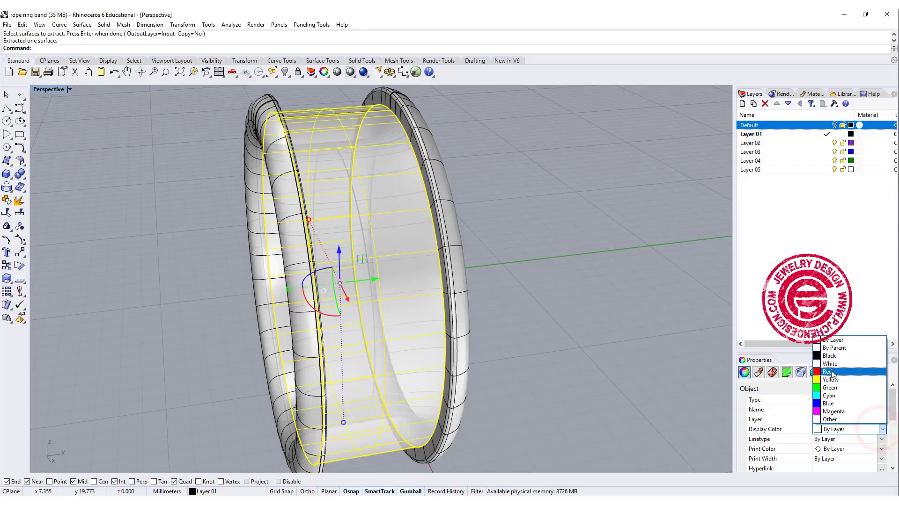
{"action": "left_click", "coordinate": [828, 364]}
{"action": "left_click", "coordinate": [625, 313]}
Unroll the red channel floor's boundary into a flat outline with CreateUVCrv, without adding any curves or points.
{"action": "scroll", "coordinate": [401, 229], "scroll_direction": "down", "scroll_amount": 4}
{"action": "right_click_drag", "start_coordinate": [401, 229], "coordinate": [417, 297]}
{"action": "scroll", "coordinate": [417, 297], "scroll_direction": "up", "scroll_amount": 3}
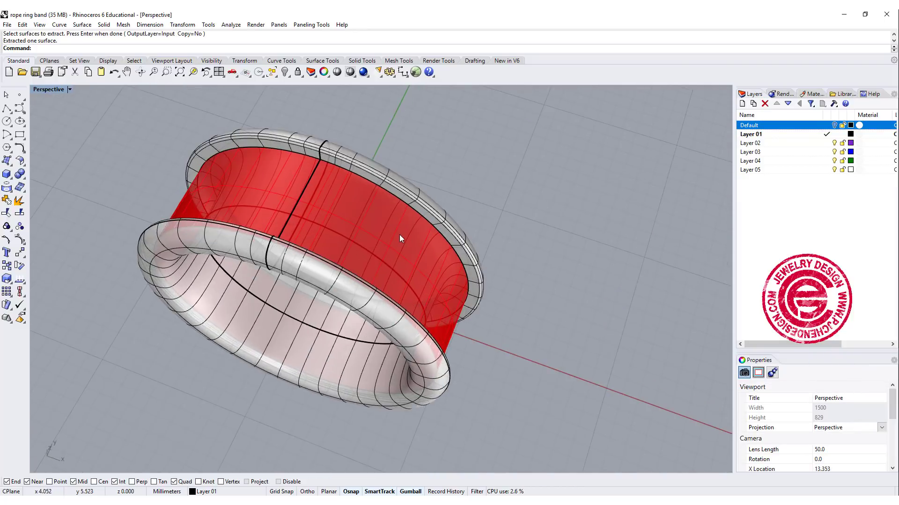
{"action": "right_click_drag", "start_coordinate": [401, 237], "coordinate": [401, 217]}
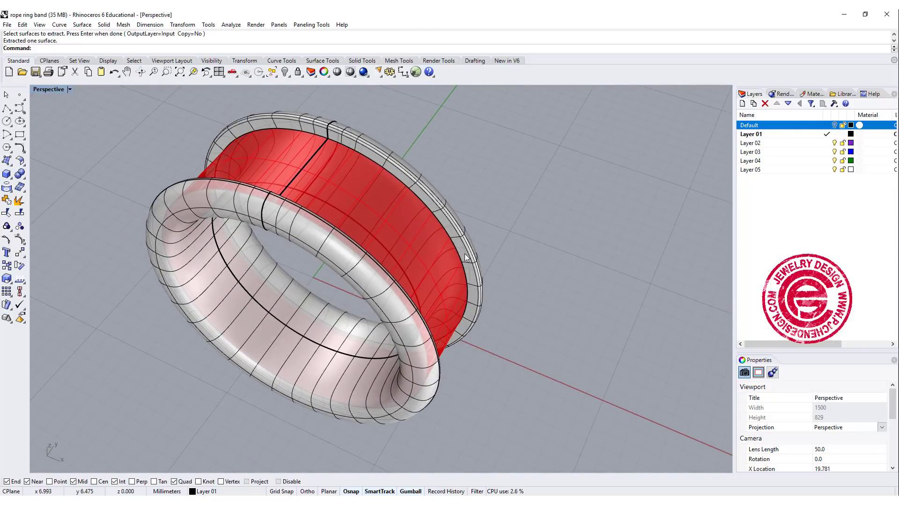
{"action": "right_click_drag", "start_coordinate": [465, 256], "coordinate": [523, 305]}
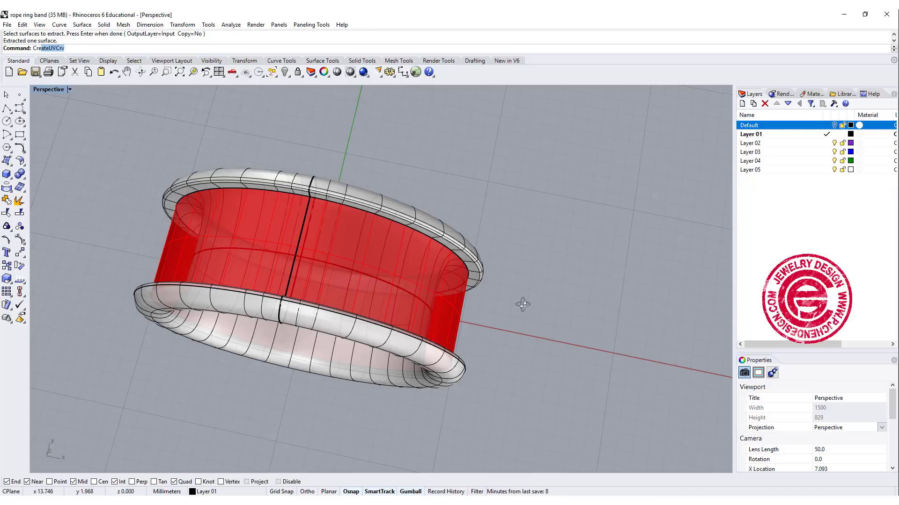
{"action": "key", "text": "Return"}
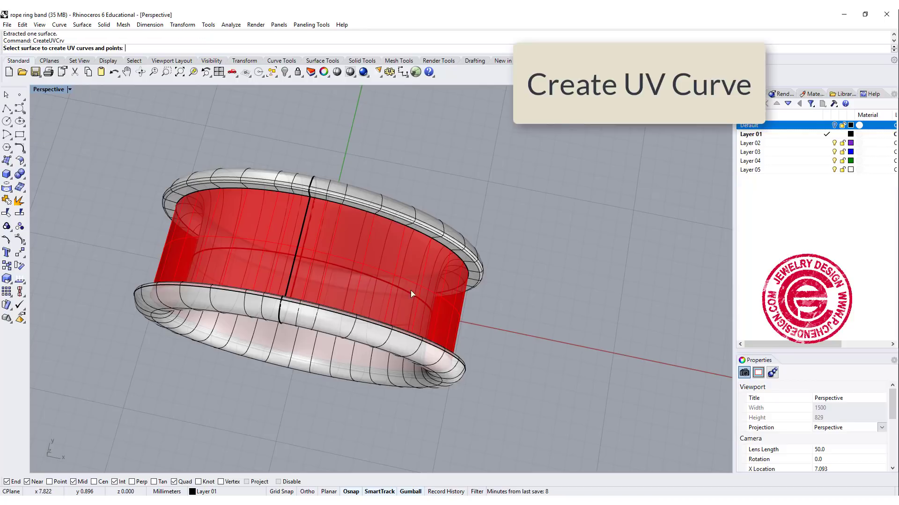
{"action": "scroll", "coordinate": [410, 252], "scroll_direction": "up", "scroll_amount": 2}
{"action": "left_click", "coordinate": [404, 246]}
{"action": "scroll", "coordinate": [420, 244], "scroll_direction": "down", "scroll_amount": 8}
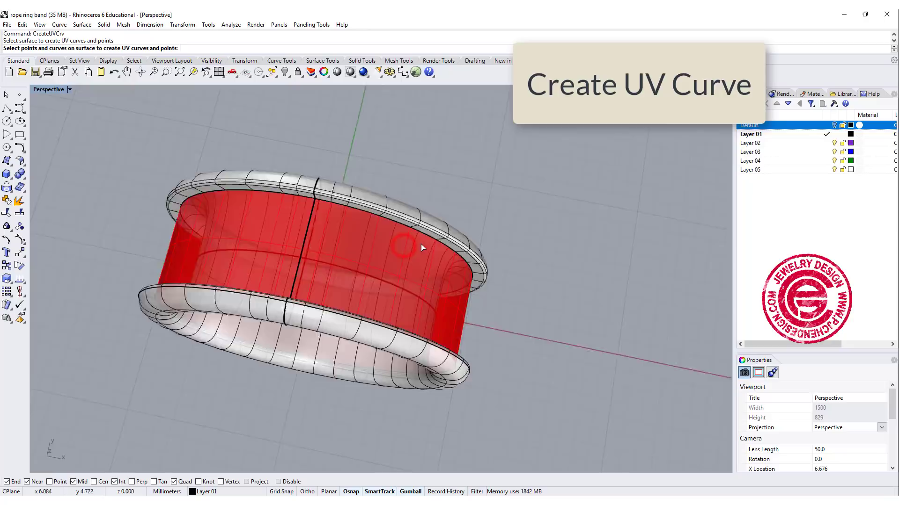
{"action": "key", "text": "Return"}
Move the flat rectangular outline along the Y axis until it is clear of the ring.
{"action": "scroll", "coordinate": [544, 248], "scroll_direction": "down", "scroll_amount": 2}
{"action": "right_click_drag", "start_coordinate": [596, 266], "coordinate": [406, 288], "text": "shift"}
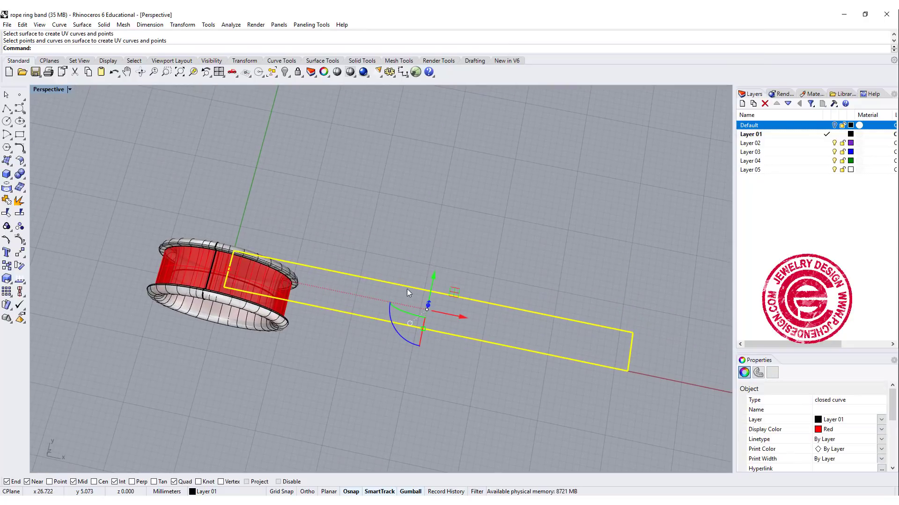
{"action": "left_click_drag", "start_coordinate": [432, 274], "coordinate": [447, 200]}
{"action": "left_click", "coordinate": [420, 292]}
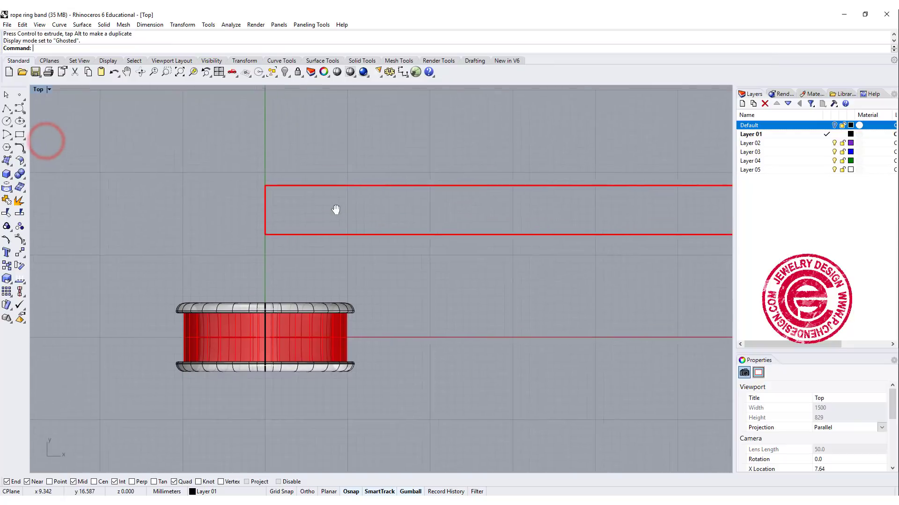
In the Top view, dimension the flat outline's height beside its short edge on the Y axis.
{"action": "right_click_drag", "start_coordinate": [336, 210], "coordinate": [271, 225]}
{"action": "scroll", "coordinate": [251, 198], "scroll_direction": "up", "scroll_amount": 3}
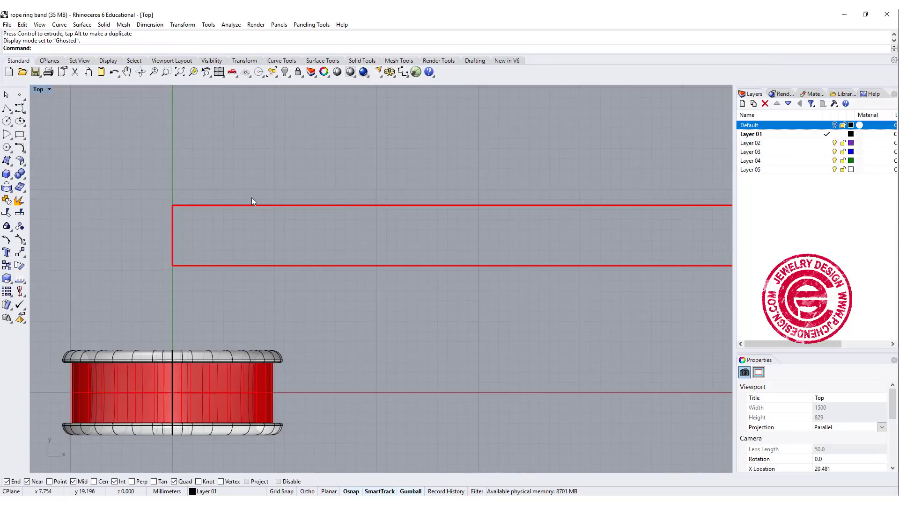
{"action": "right_click_drag", "start_coordinate": [221, 206], "coordinate": [188, 206]}
{"action": "scroll", "coordinate": [184, 202], "scroll_direction": "down", "scroll_amount": 2}
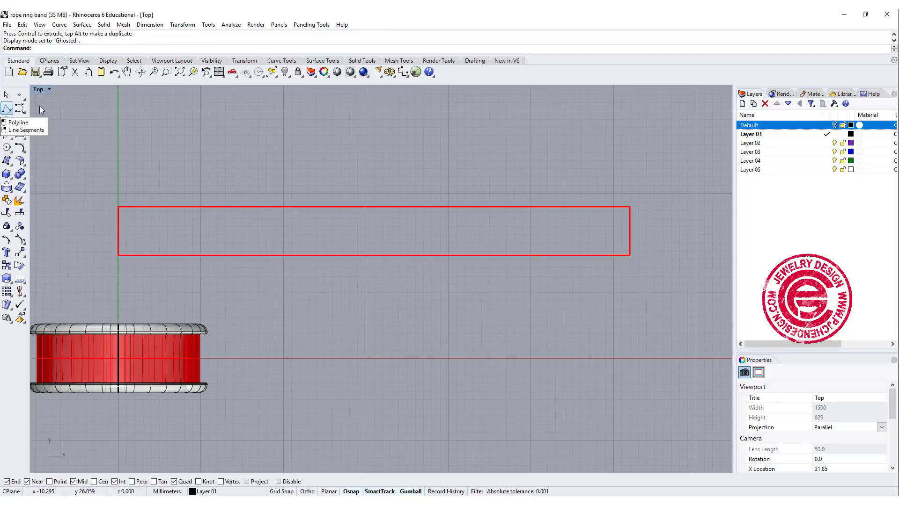
{"action": "left_click", "coordinate": [402, 72]}
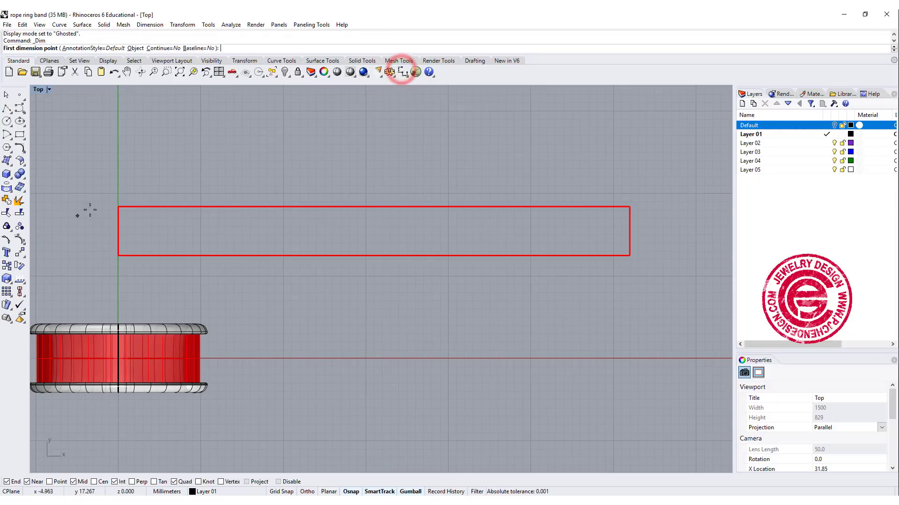
{"action": "left_click", "coordinate": [117, 206]}
{"action": "left_click", "coordinate": [113, 254]}
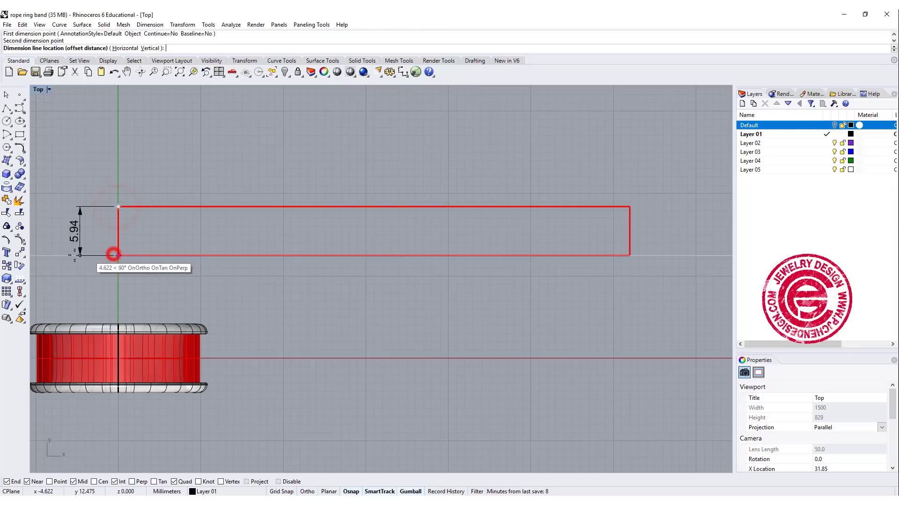
{"action": "left_click", "coordinate": [59, 255]}
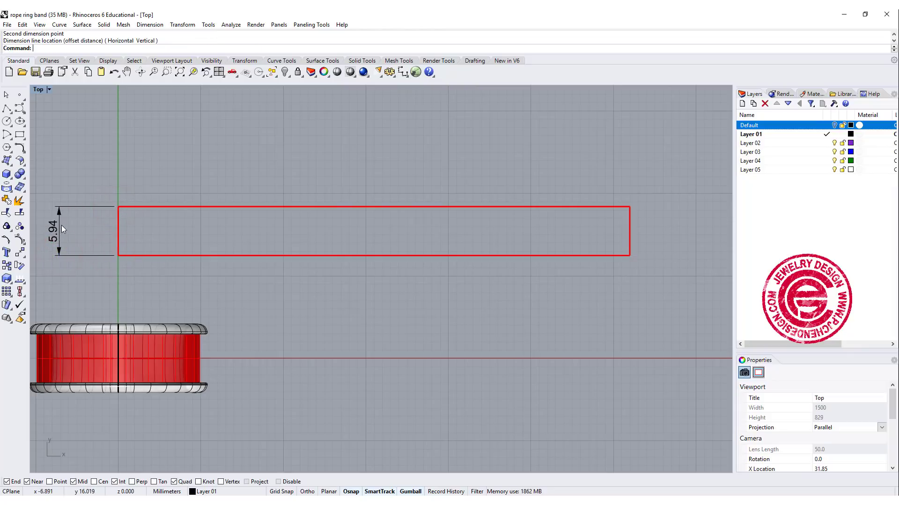
Draw a 3.5 by 3.5 mm square inside the flat outline, starting on its short edge at the Y axis.
{"action": "scroll", "coordinate": [119, 216], "scroll_direction": "up", "scroll_amount": 4}
{"action": "right_click_drag", "start_coordinate": [130, 233], "coordinate": [226, 221]}
{"action": "left_click", "coordinate": [20, 134]}
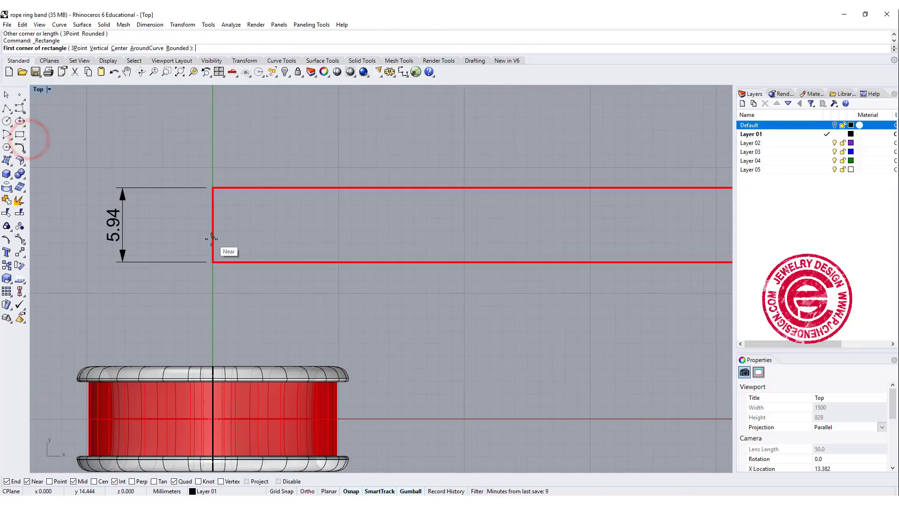
{"action": "left_click", "coordinate": [213, 240]}
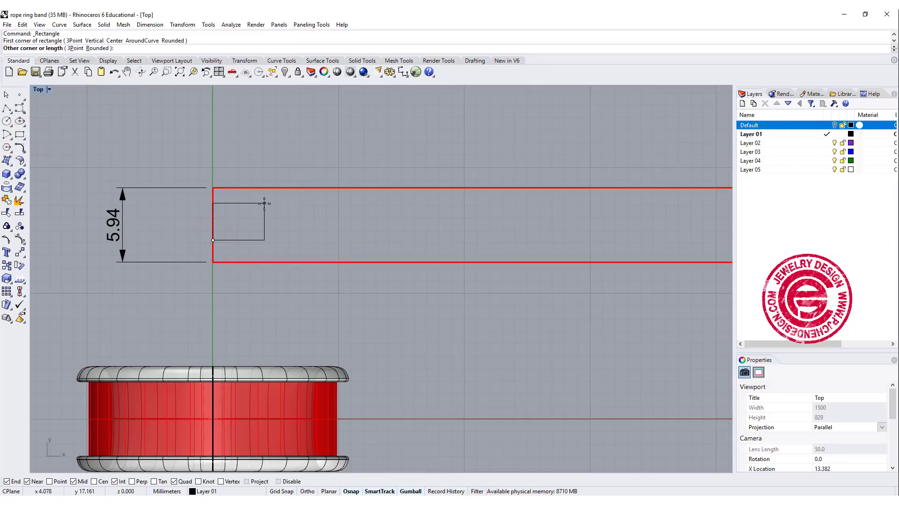
{"action": "type", "text": "3.5"}
{"action": "key", "text": "Return"}
{"action": "type", "text": "3"}
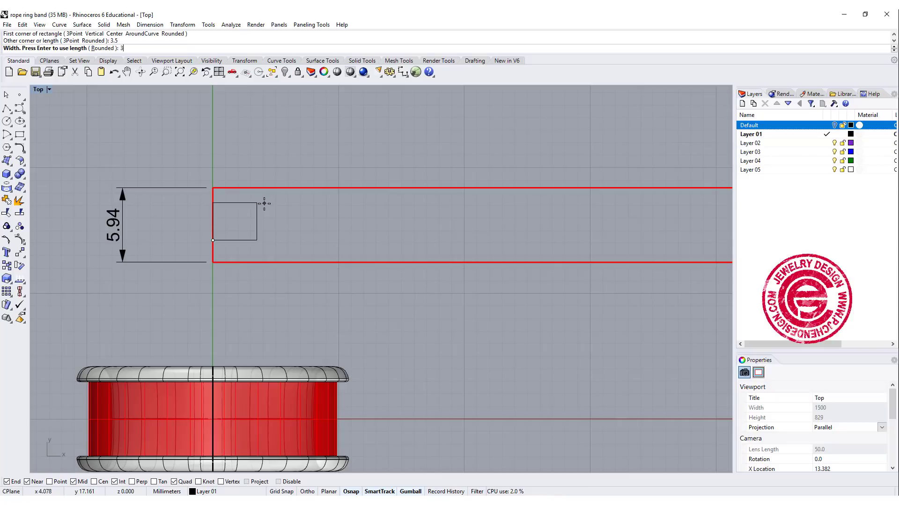
{"action": "key", "text": "Return"}
Align the square and the flat outline by horizontal center, using the midpoint of the outline's short edge.
{"action": "left_click", "coordinate": [257, 215]}
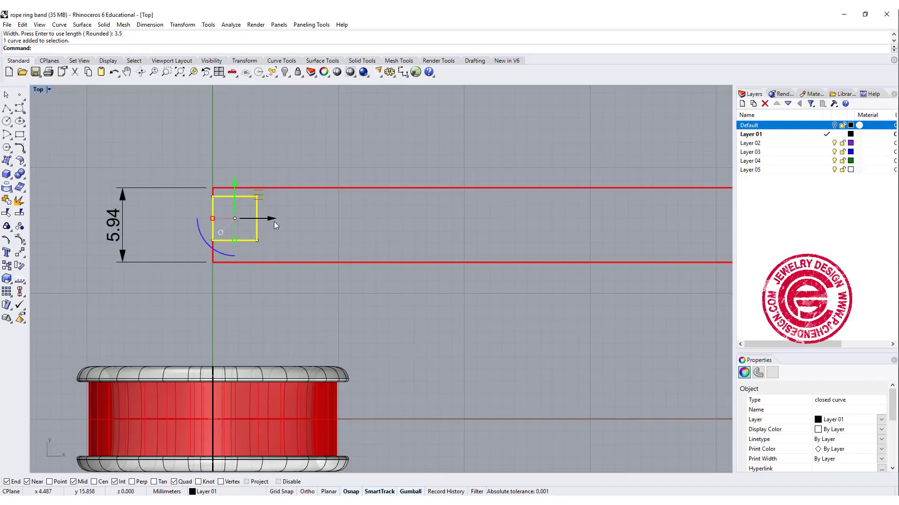
{"action": "left_click", "coordinate": [302, 231]}
{"action": "left_click_drag", "start_coordinate": [331, 235], "coordinate": [122, 202]}
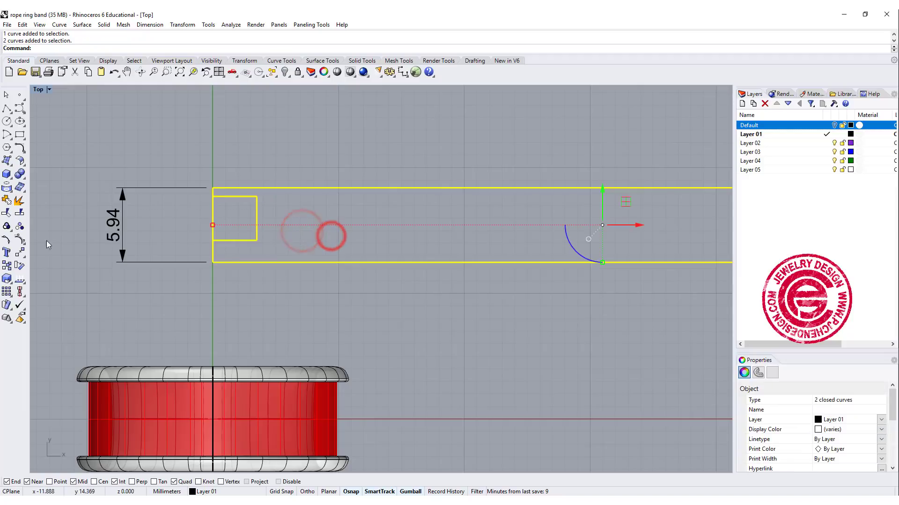
{"action": "left_click", "coordinate": [23, 295]}
{"action": "left_click", "coordinate": [34, 307]}
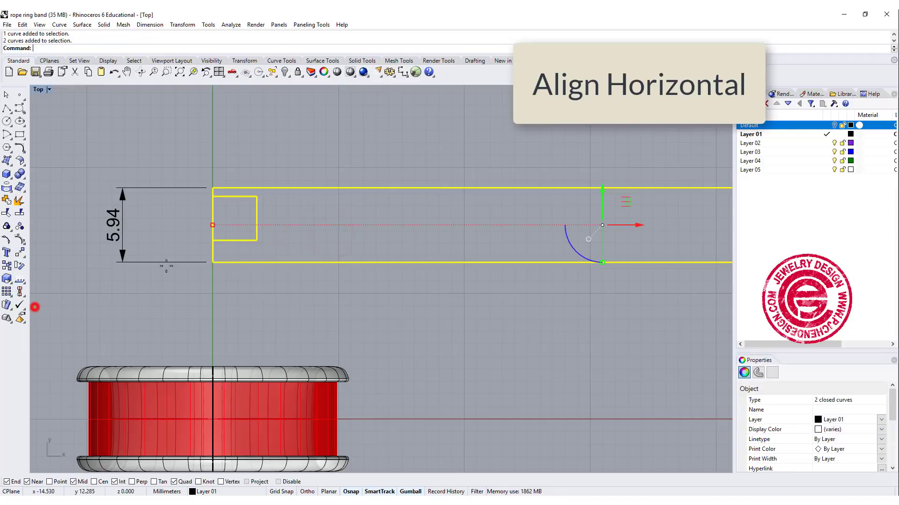
{"action": "left_click", "coordinate": [215, 224]}
{"action": "left_click", "coordinate": [319, 211]}
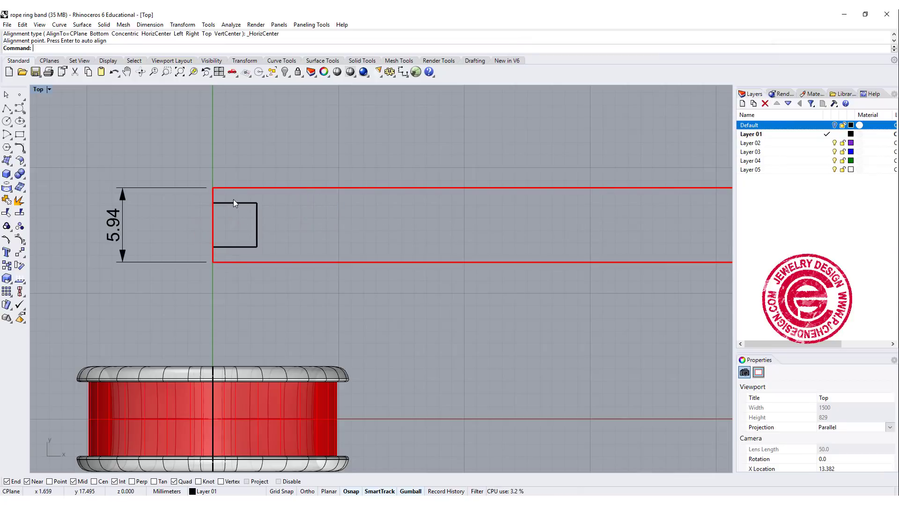
Dimension the gap between the flat outline's upper corner and the 3.5 mm square's upper corner.
{"action": "scroll", "coordinate": [222, 190], "scroll_direction": "up", "scroll_amount": 5}
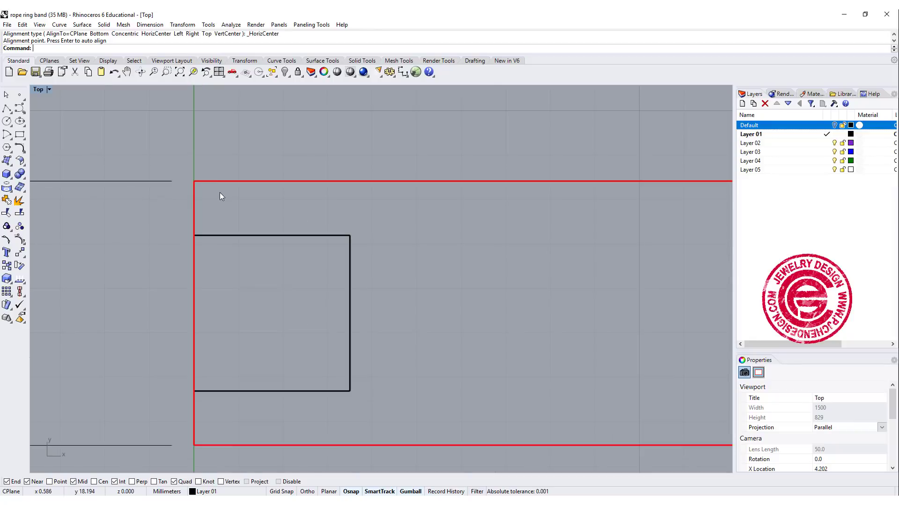
{"action": "scroll", "coordinate": [224, 227], "scroll_direction": "up", "scroll_amount": 3}
{"action": "right_click_drag", "start_coordinate": [234, 228], "coordinate": [187, 249]}
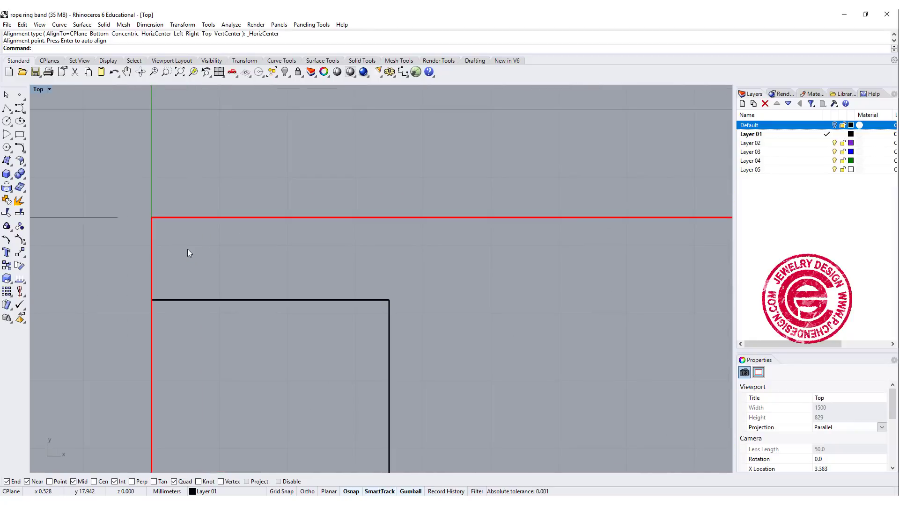
{"action": "right_click_drag", "start_coordinate": [197, 245], "coordinate": [177, 250]}
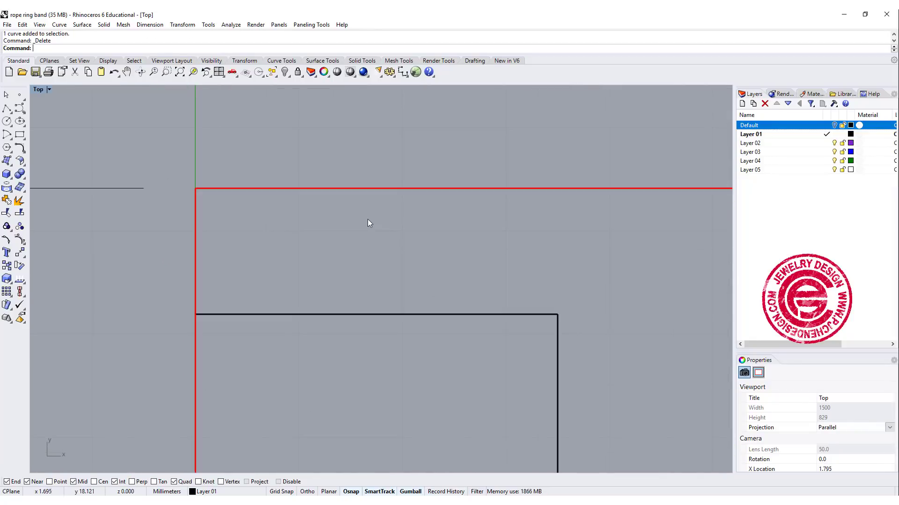
{"action": "scroll", "coordinate": [359, 231], "scroll_direction": "down", "scroll_amount": 2}
{"action": "right_click_drag", "start_coordinate": [350, 227], "coordinate": [370, 227]}
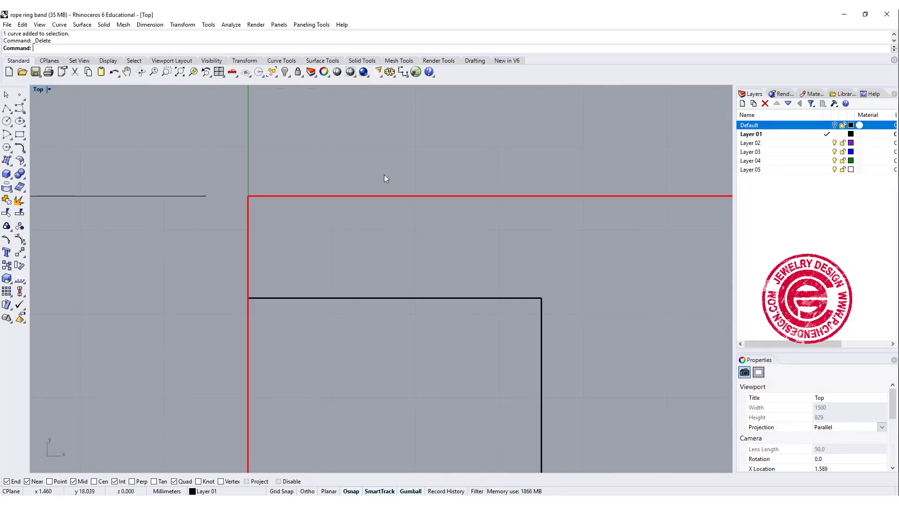
{"action": "left_click", "coordinate": [402, 72]}
{"action": "left_click", "coordinate": [248, 197]}
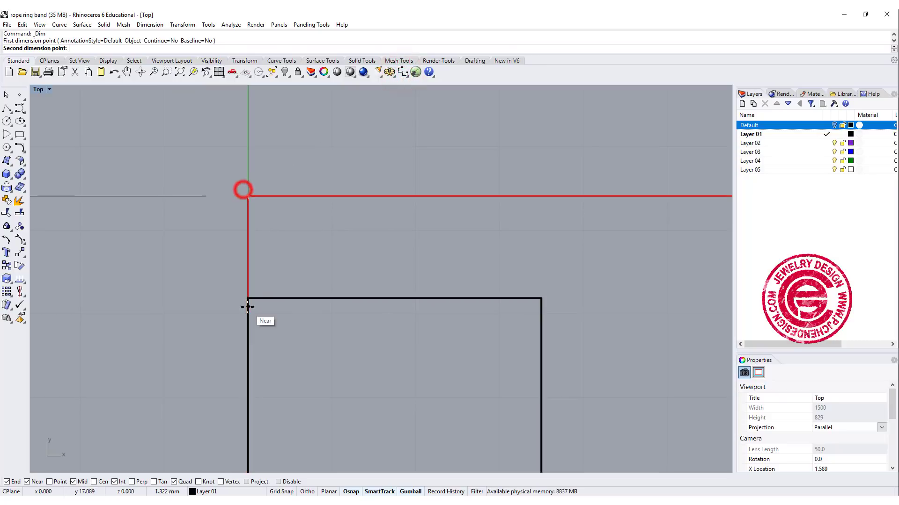
{"action": "left_click", "coordinate": [247, 299]}
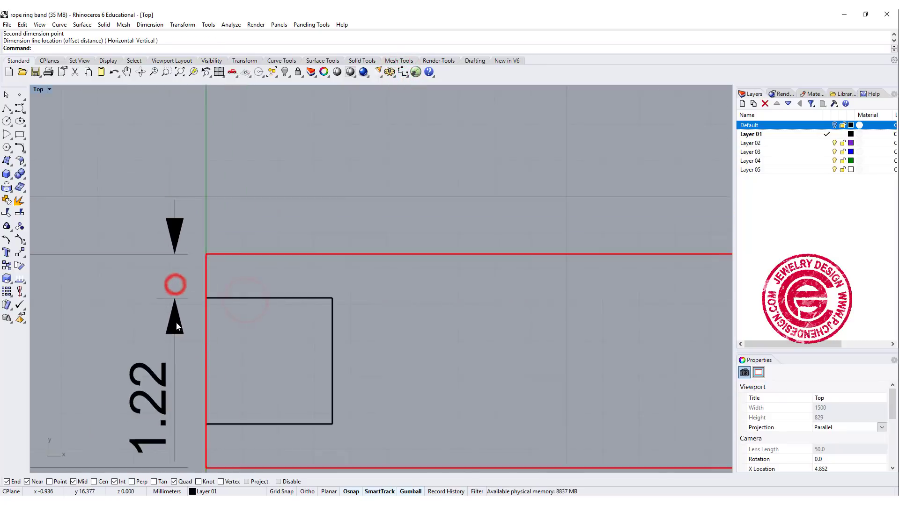
Draw a 1.22 by 1.22 mm square from the large square's upper corner to fill the gap below the outline's upper edge.
{"action": "right_click_drag", "start_coordinate": [176, 327], "coordinate": [195, 289]}
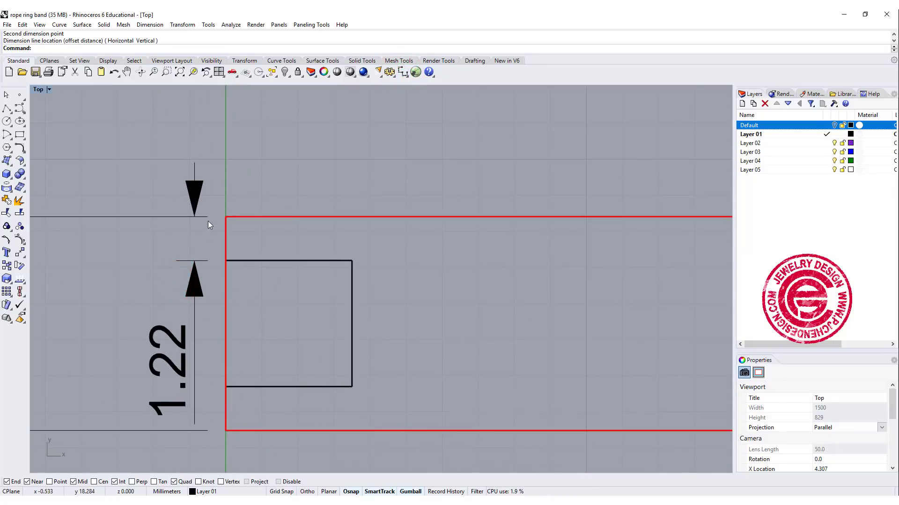
{"action": "scroll", "coordinate": [232, 233], "scroll_direction": "up", "scroll_amount": 5}
{"action": "left_click", "coordinate": [20, 134]}
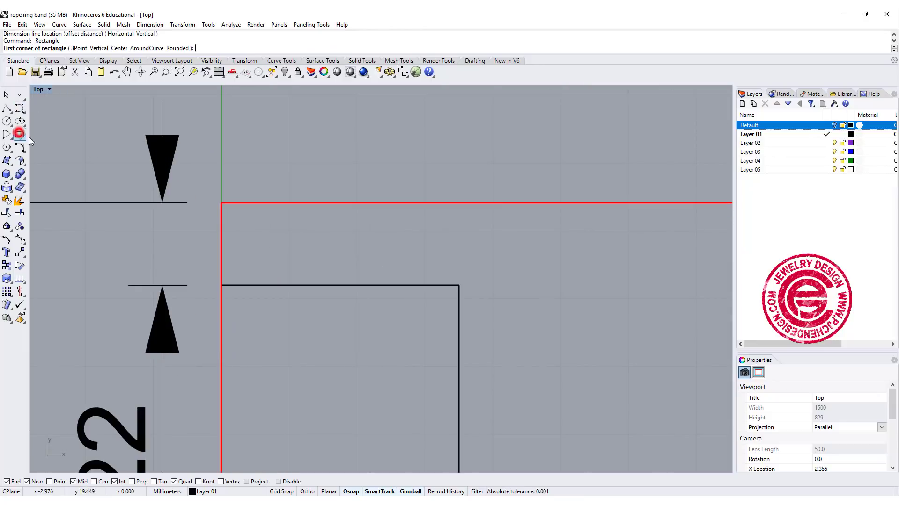
{"action": "left_click", "coordinate": [221, 285]}
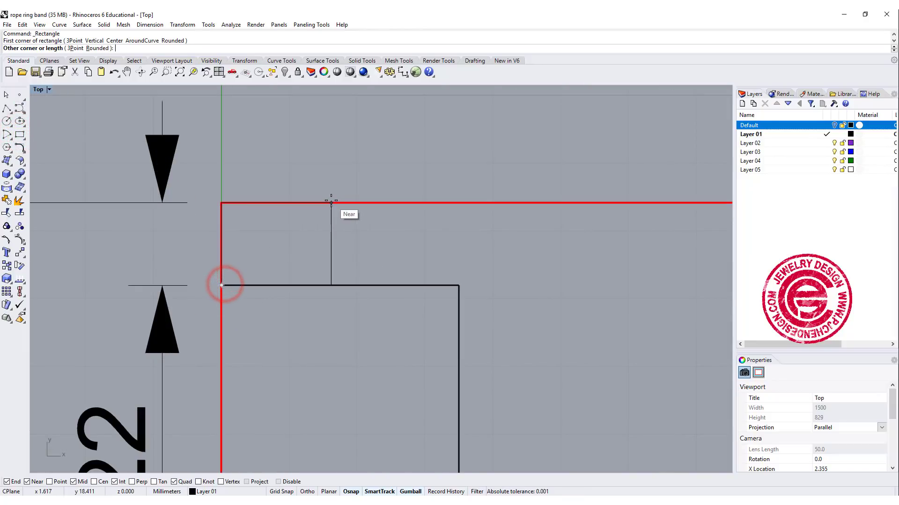
{"action": "type", "text": "1.22"}
{"action": "key", "text": "Return"}
{"action": "type", "text": "1"}
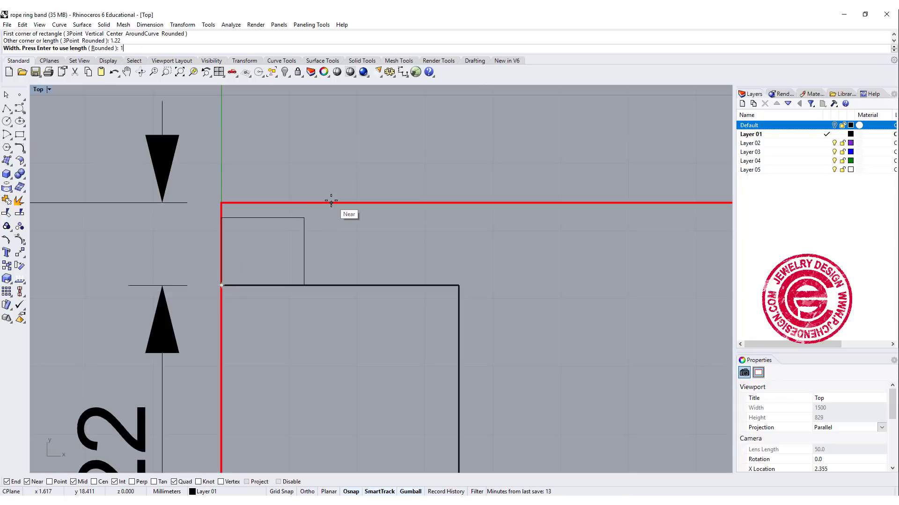
{"action": "type", "text": ".22"}
{"action": "key", "text": "Return"}
{"action": "scroll", "coordinate": [346, 251], "scroll_direction": "up", "scroll_amount": 3}
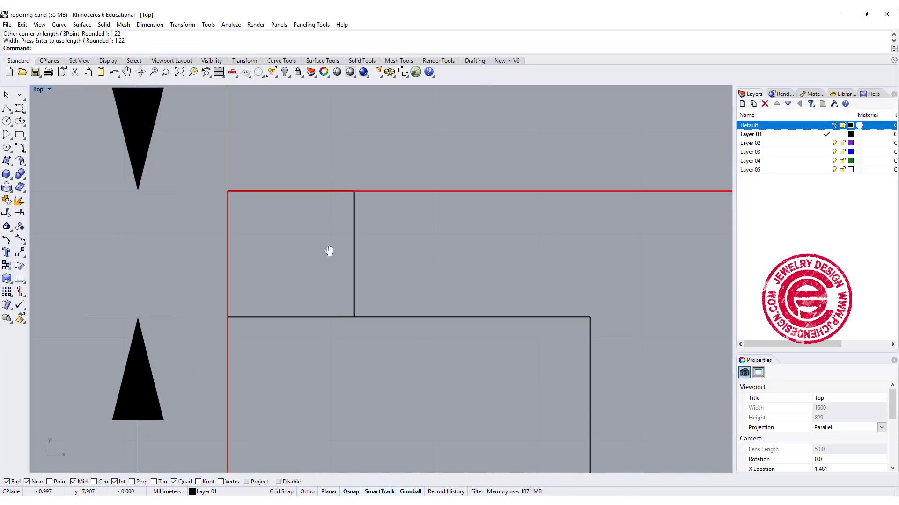
Draw a diagonal line across the 1.22 mm square, from the flat outline's upper corner to the opposite lower corner.
{"action": "left_click", "coordinate": [6, 108]}
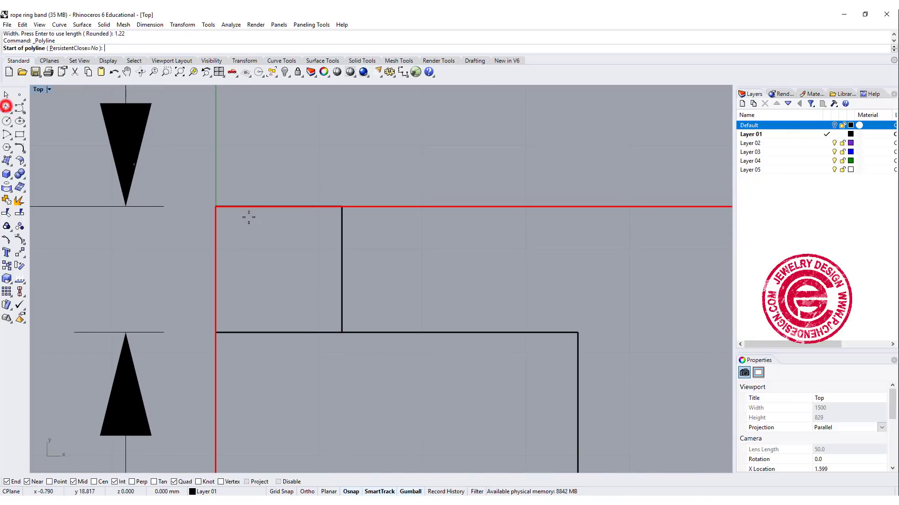
{"action": "left_click", "coordinate": [216, 206]}
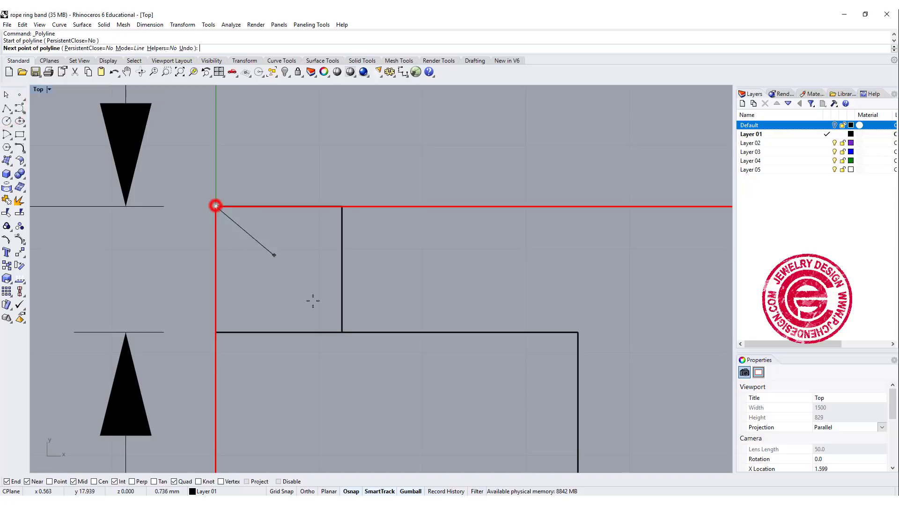
{"action": "left_click", "coordinate": [342, 332]}
{"action": "key", "text": "Return"}
{"action": "right_click_drag", "start_coordinate": [286, 266], "coordinate": [291, 333]}
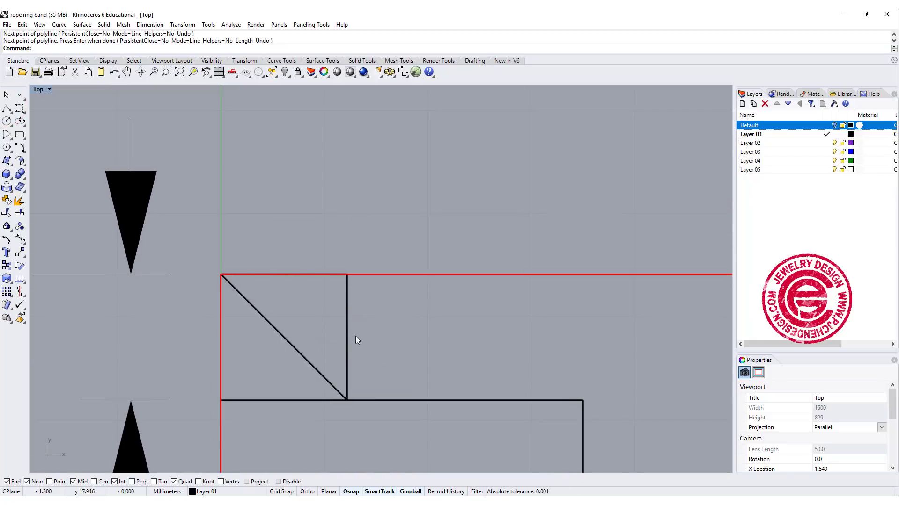
{"action": "right_click_drag", "start_coordinate": [347, 343], "coordinate": [361, 337]}
Draw a 0.4 mm line from the small square's upper corner on the Y axis down along its side.
{"action": "left_click", "coordinate": [7, 108]}
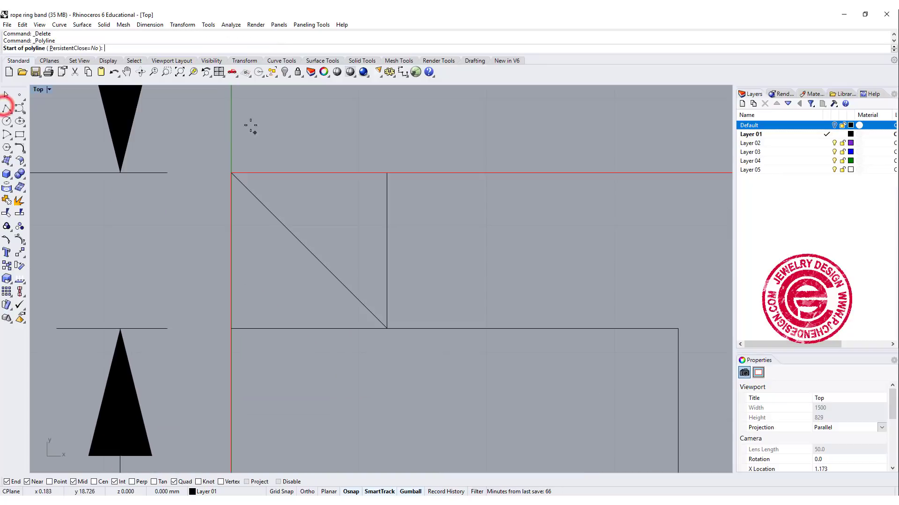
{"action": "left_click", "coordinate": [228, 174]}
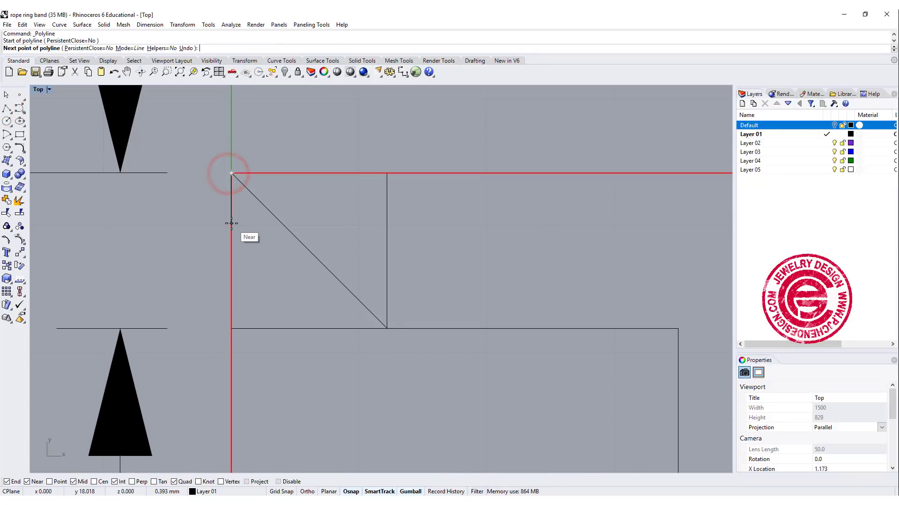
{"action": "type", "text": "0.4"}
{"action": "key", "text": "Return"}
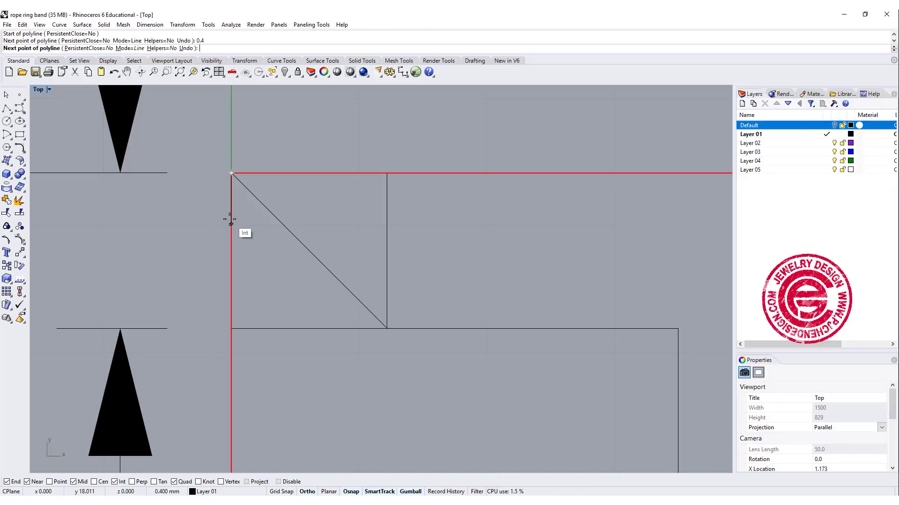
{"action": "left_click", "coordinate": [230, 220]}
{"action": "key", "text": "Return"}
{"action": "key", "text": "Return"}
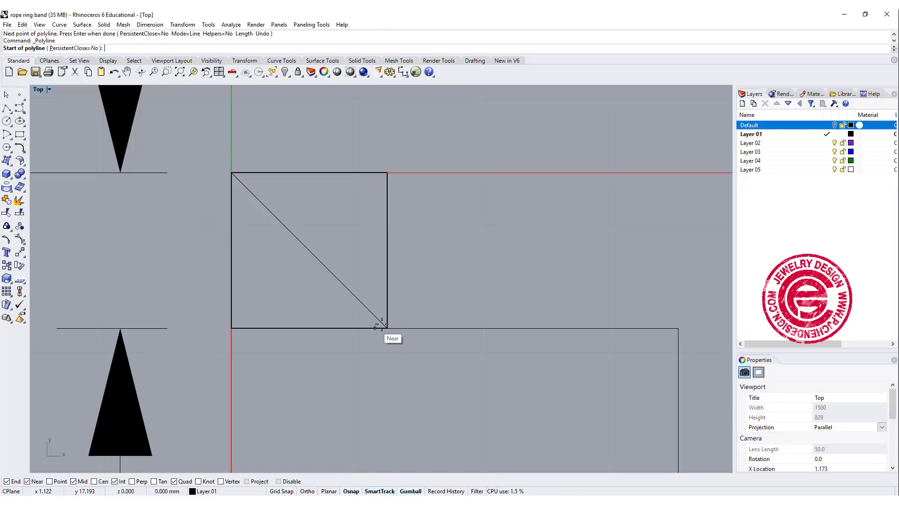
Draw a 0.4 mm line from the diagonal's lower end up along the small square's opposite side.
{"action": "left_click", "coordinate": [386, 328]}
{"action": "type", "text": "0."}
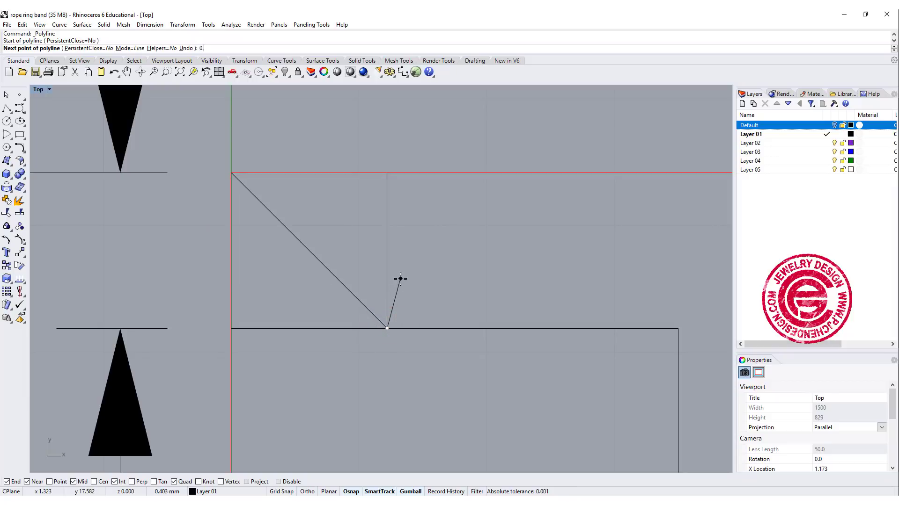
{"action": "type", "text": "4"}
{"action": "key", "text": "Return"}
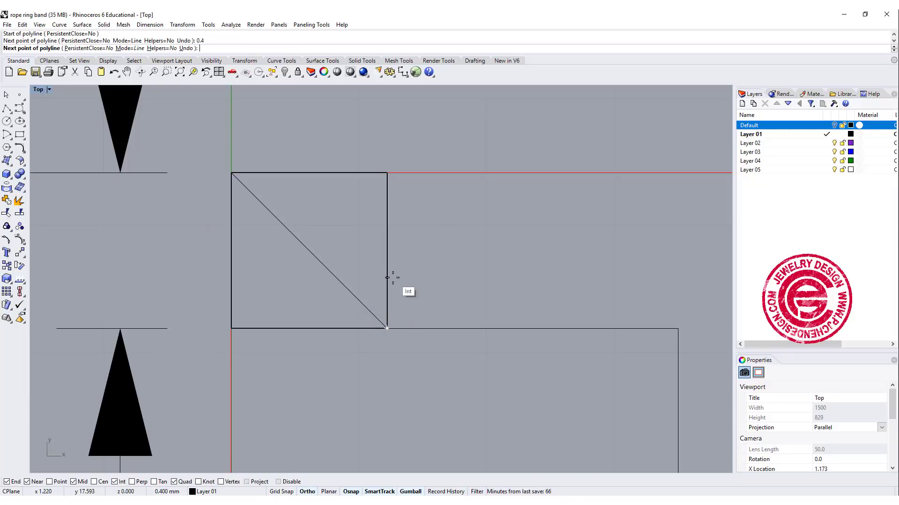
{"action": "left_click", "coordinate": [391, 277]}
{"action": "key", "text": "Return"}
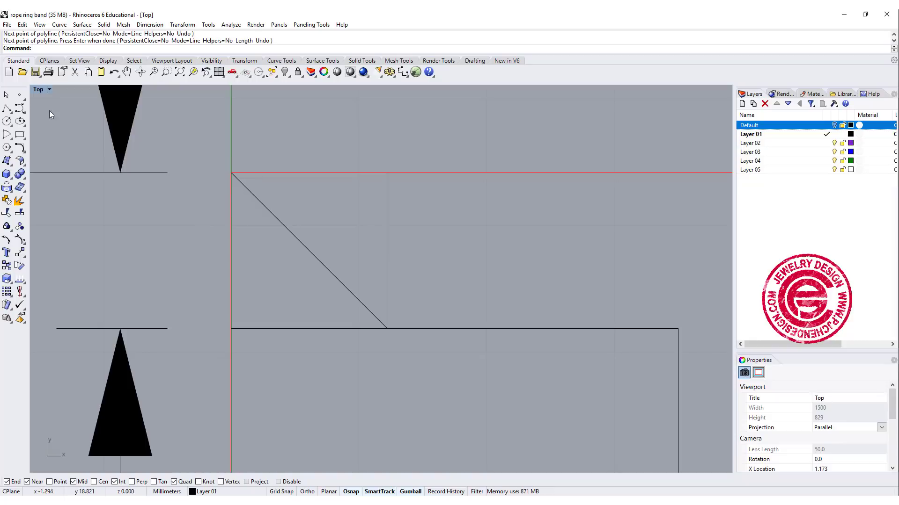
Draw a degree 3 control point curve arching under the small square's upper edge, between the free ends of the two 0.4 mm lines.
{"action": "left_click", "coordinate": [19, 108]}
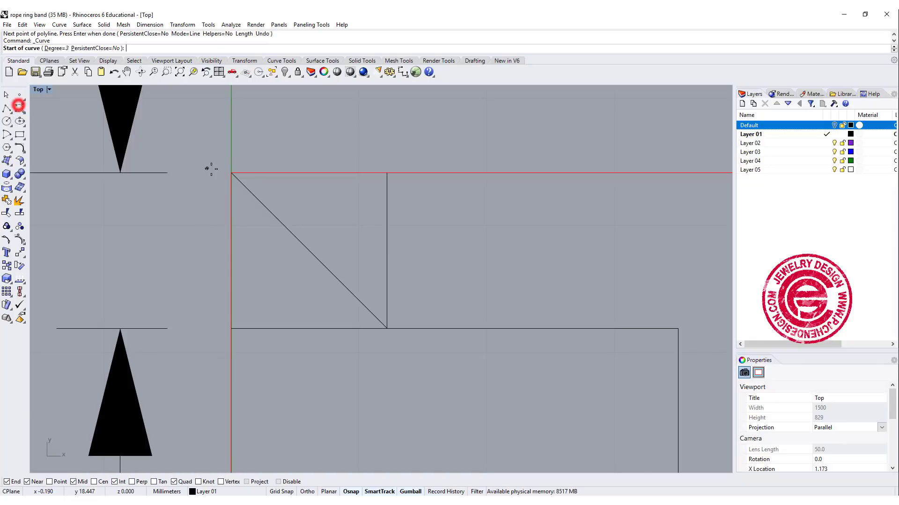
{"action": "left_click", "coordinate": [231, 223]}
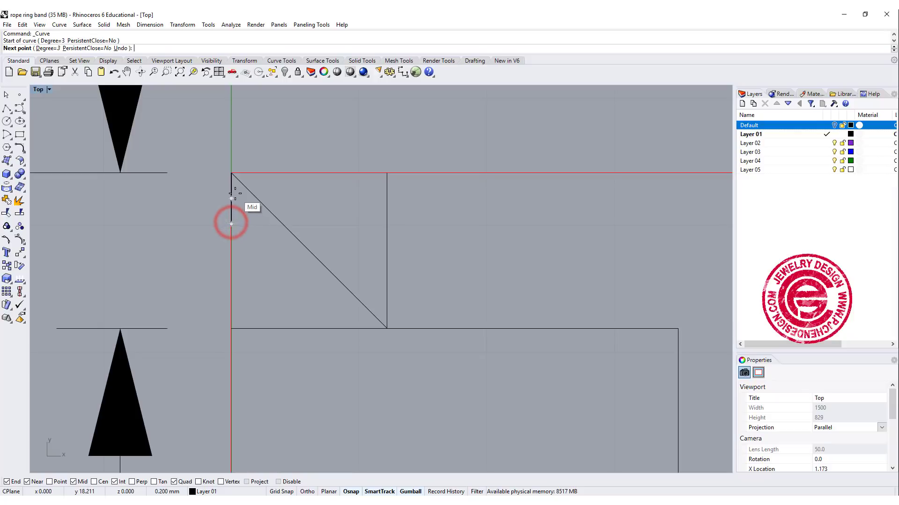
{"action": "left_click", "coordinate": [248, 174]}
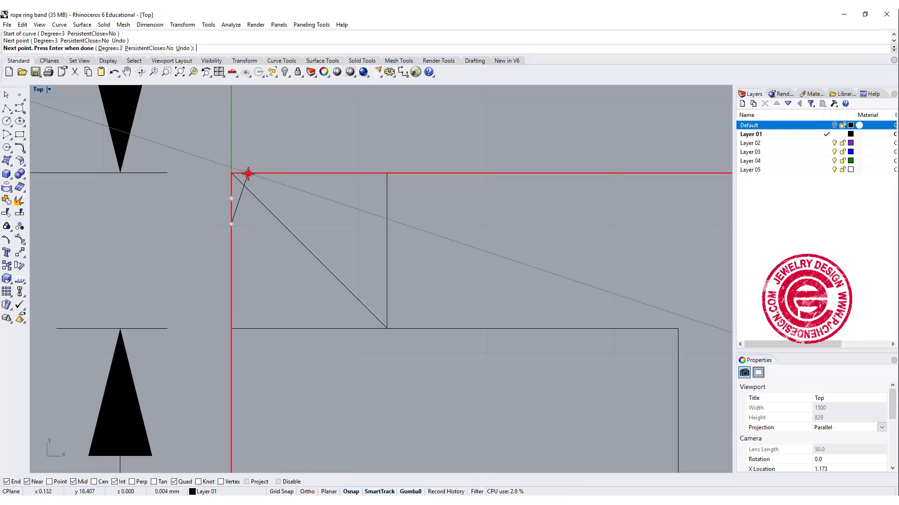
{"action": "left_click", "coordinate": [280, 174]}
{"action": "left_click", "coordinate": [324, 174]}
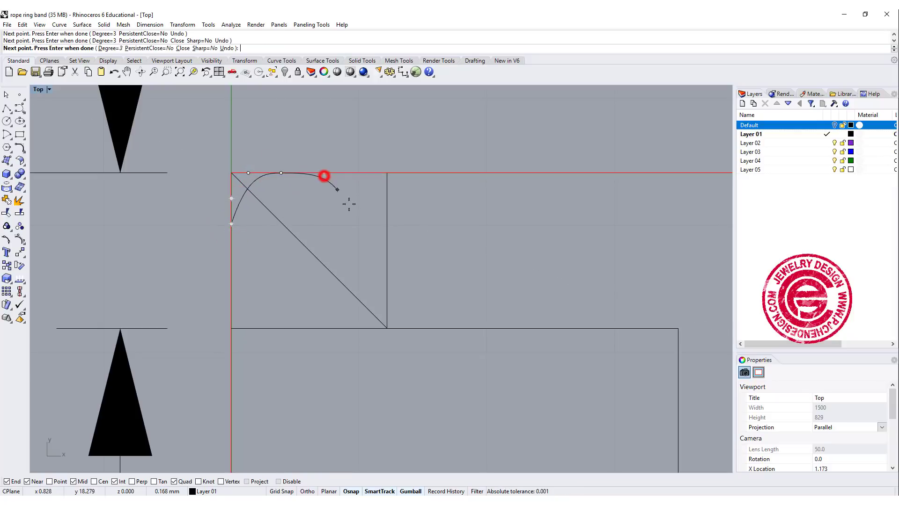
{"action": "left_click", "coordinate": [376, 231]}
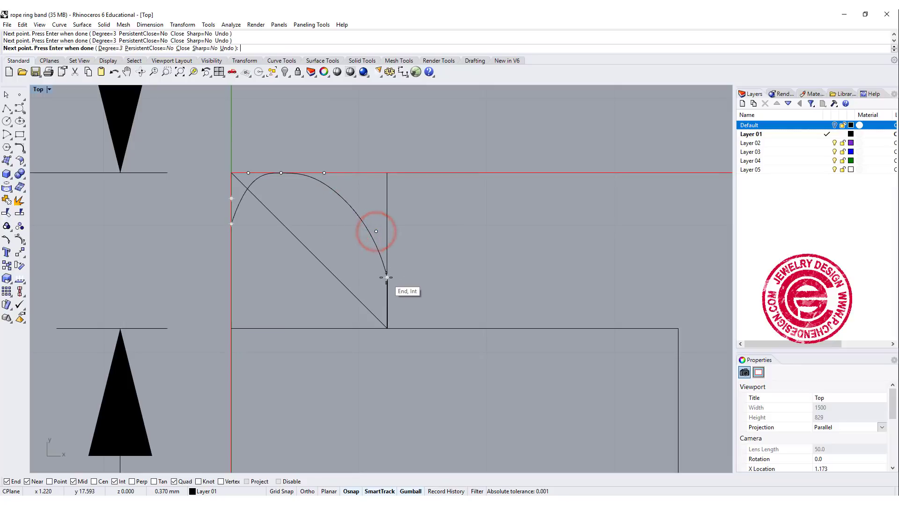
{"action": "left_click", "coordinate": [387, 278]}
{"action": "key", "text": "Return"}
Adjust the arched curve's upper control points to give it a smoother, rounder top inside the small square.
{"action": "left_click", "coordinate": [347, 209]}
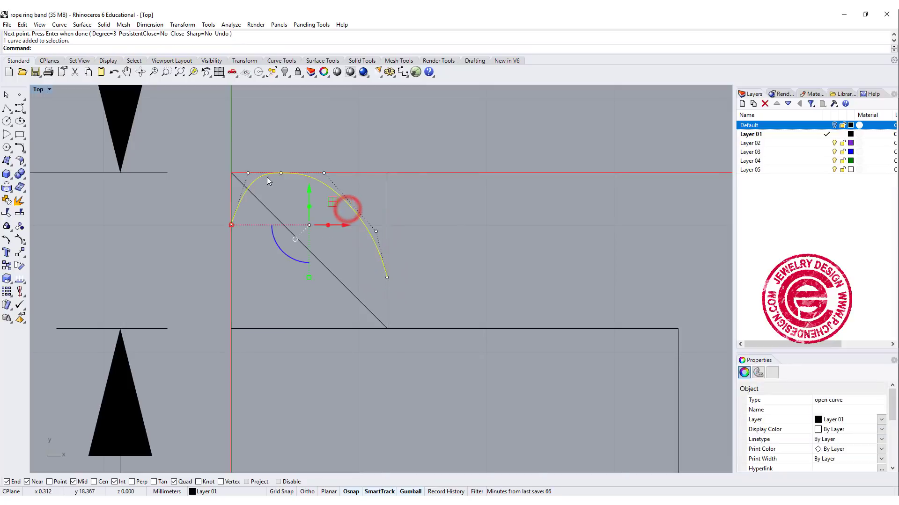
{"action": "scroll", "coordinate": [267, 177], "scroll_direction": "up", "scroll_amount": 2}
{"action": "left_click_drag", "start_coordinate": [232, 151], "coordinate": [375, 194]}
{"action": "mouse_move", "coordinate": [318, 146]}
{"action": "left_mouse_down"}
{"action": "mouse_move", "coordinate": [333, 153]}
{"action": "mouse_move", "coordinate": [327, 148]}
{"action": "left_mouse_up"}
{"action": "left_click", "coordinate": [304, 179]}
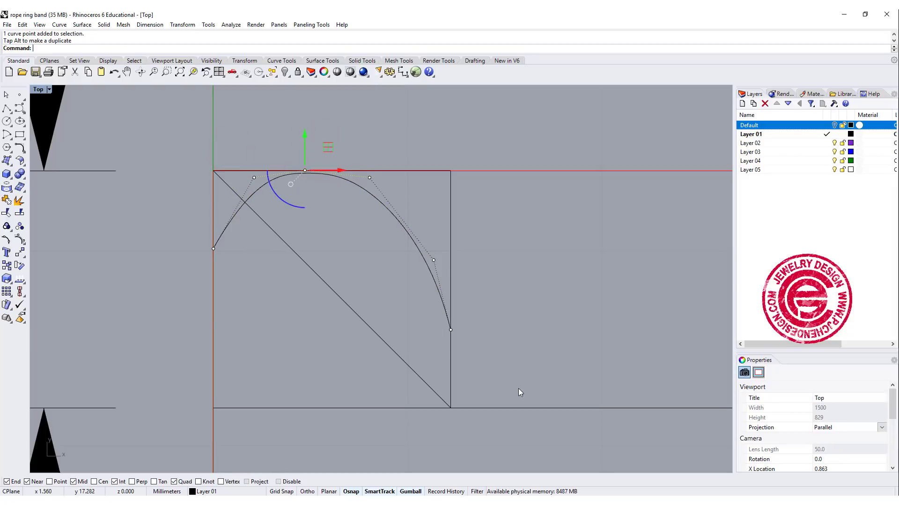
Rotate a copy of the arched curve by 180 degrees about the diagonal's midpoint to form a leaf shape.
{"action": "left_click", "coordinate": [254, 193]}
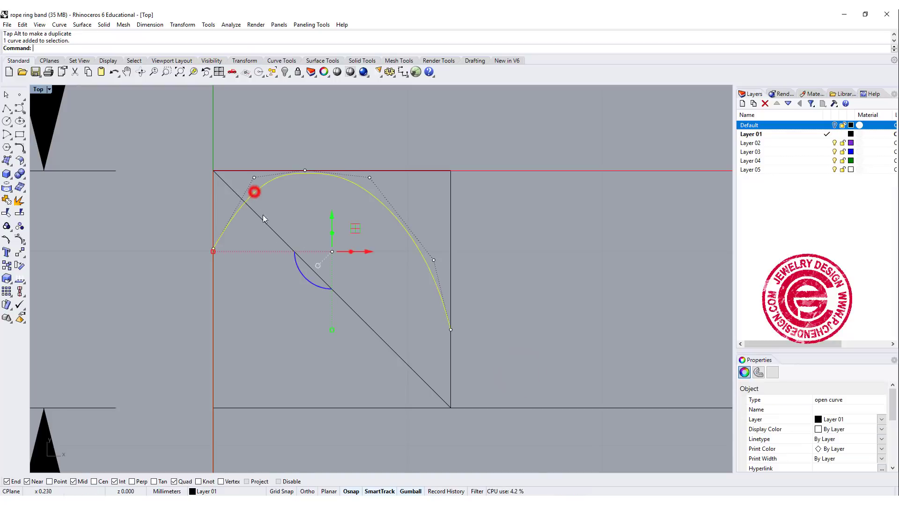
{"action": "left_click", "coordinate": [19, 266]}
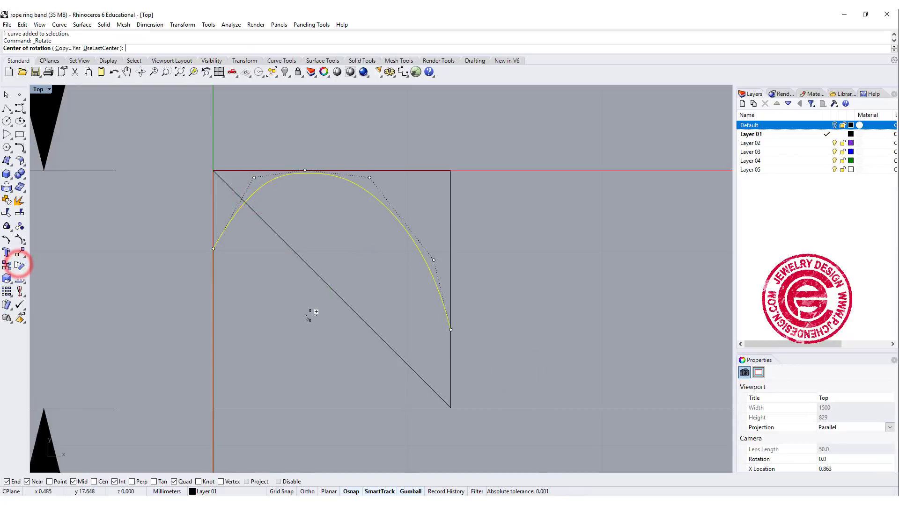
{"action": "left_click", "coordinate": [333, 290]}
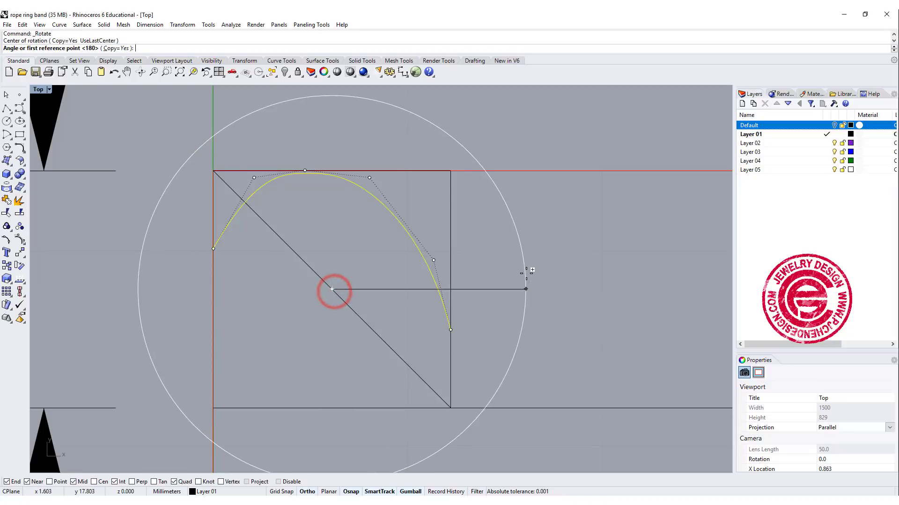
{"action": "left_click", "coordinate": [526, 273]}
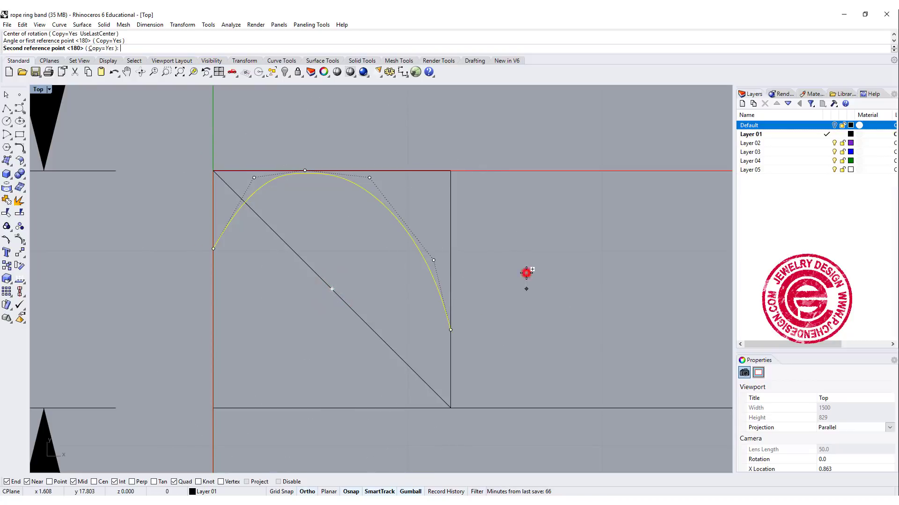
{"action": "left_click", "coordinate": [112, 281]}
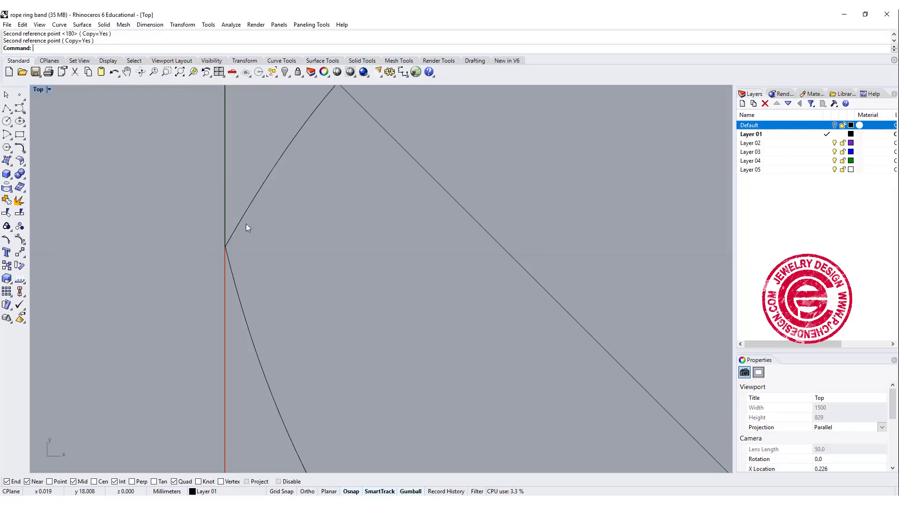
Move the rotated curve so its end on the Y axis meets the original curve's endpoint.
{"action": "scroll", "coordinate": [226, 249], "scroll_direction": "down", "scroll_amount": 5}
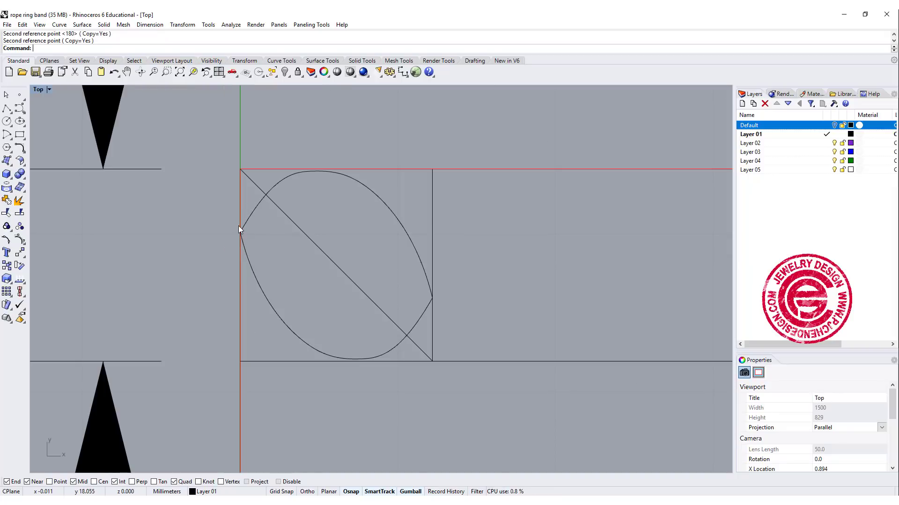
{"action": "scroll", "coordinate": [243, 230], "scroll_direction": "up", "scroll_amount": 5}
{"action": "scroll", "coordinate": [248, 234], "scroll_direction": "up", "scroll_amount": 5}
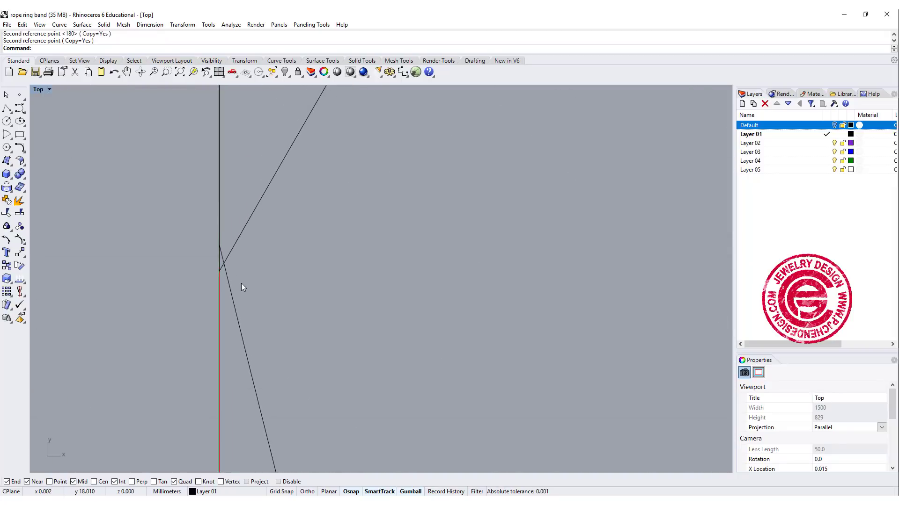
{"action": "left_click", "coordinate": [223, 287]}
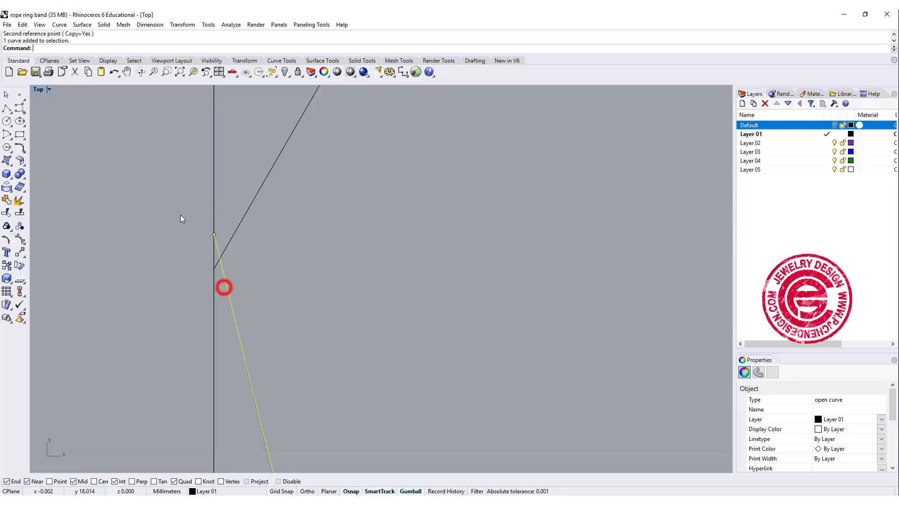
{"action": "left_click", "coordinate": [17, 250]}
{"action": "left_click", "coordinate": [215, 231]}
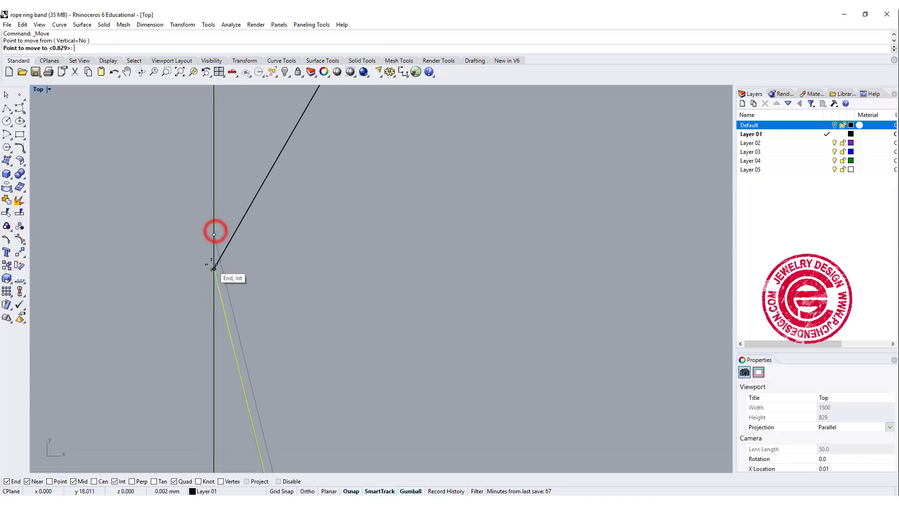
{"action": "left_click", "coordinate": [211, 265]}
Examine whether the two curves' endpoints meet on the small square's other side.
{"action": "right_click_drag", "start_coordinate": [335, 295], "coordinate": [203, 281]}
{"action": "scroll", "coordinate": [394, 299], "scroll_direction": "down", "scroll_amount": 8}
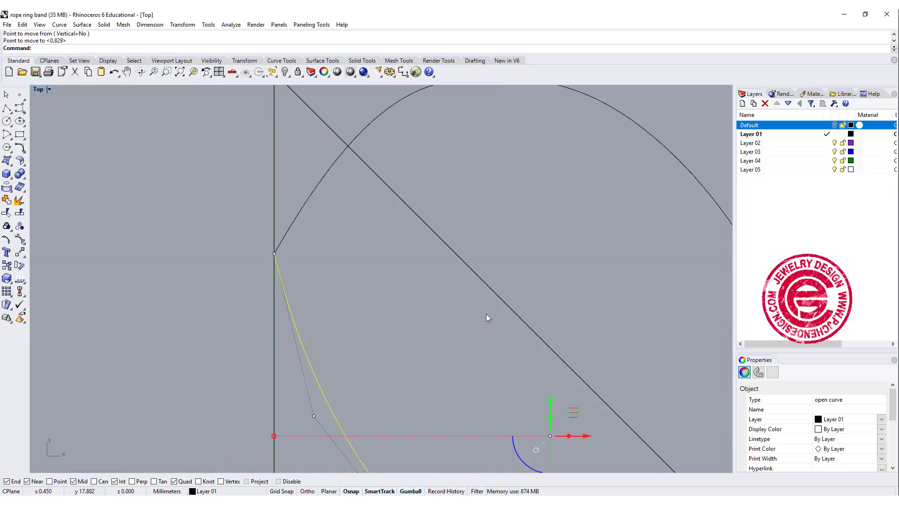
{"action": "right_click_drag", "start_coordinate": [486, 314], "coordinate": [267, 270]}
{"action": "scroll", "coordinate": [413, 298], "scroll_direction": "down", "scroll_amount": 6}
{"action": "right_click_drag", "start_coordinate": [459, 330], "coordinate": [337, 246]}
{"action": "scroll", "coordinate": [461, 333], "scroll_direction": "up", "scroll_amount": 12}
{"action": "scroll", "coordinate": [337, 245], "scroll_direction": "up", "scroll_amount": 4}
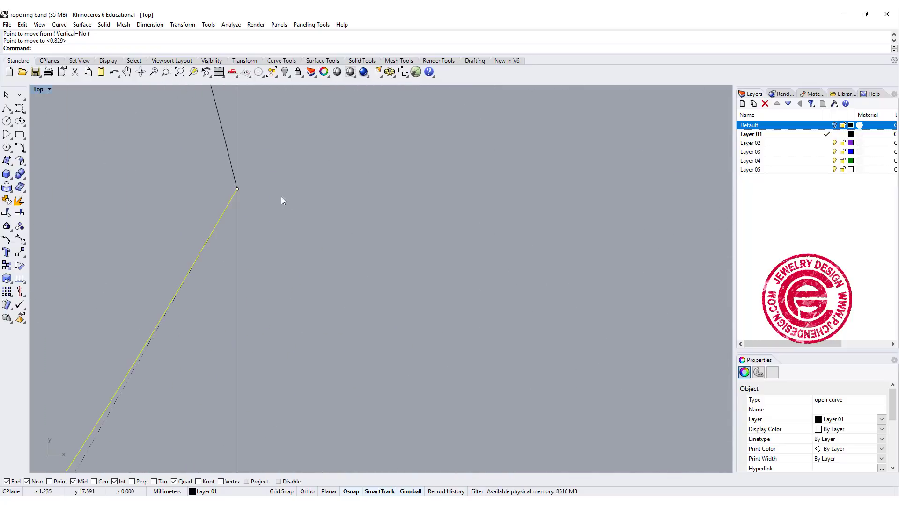
{"action": "right_click_drag", "start_coordinate": [184, 185], "coordinate": [413, 237]}
{"action": "scroll", "coordinate": [414, 247], "scroll_direction": "down", "scroll_amount": 4}
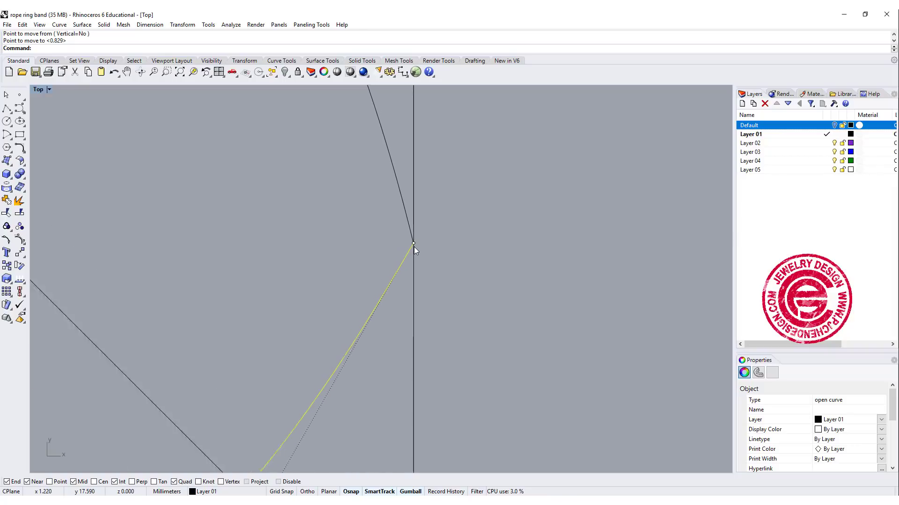
{"action": "scroll", "coordinate": [414, 246], "scroll_direction": "down", "scroll_amount": 3}
{"action": "left_click", "coordinate": [376, 229]}
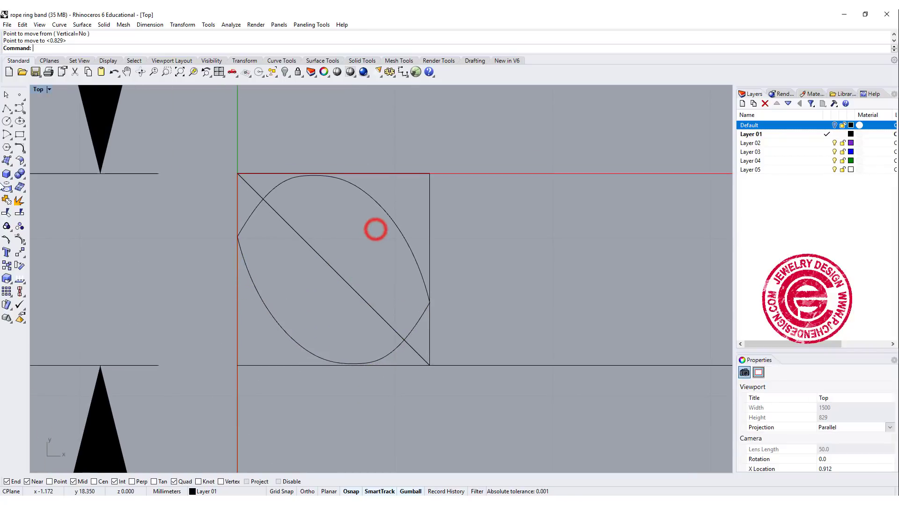
Draw a diameter ellipse across the leaf between its two curves, with a vertical second axis reaching about 0.38 mm above the plane.
{"action": "left_click", "coordinate": [21, 121]}
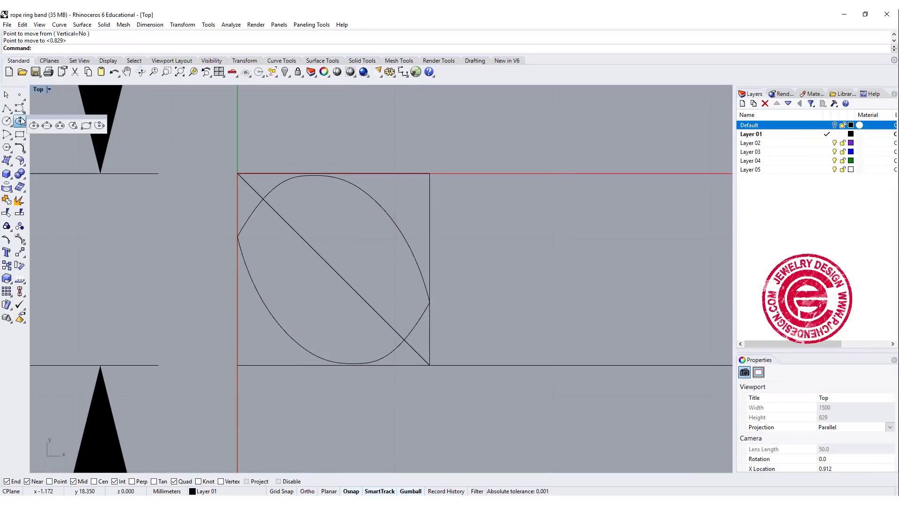
{"action": "left_click", "coordinate": [47, 126]}
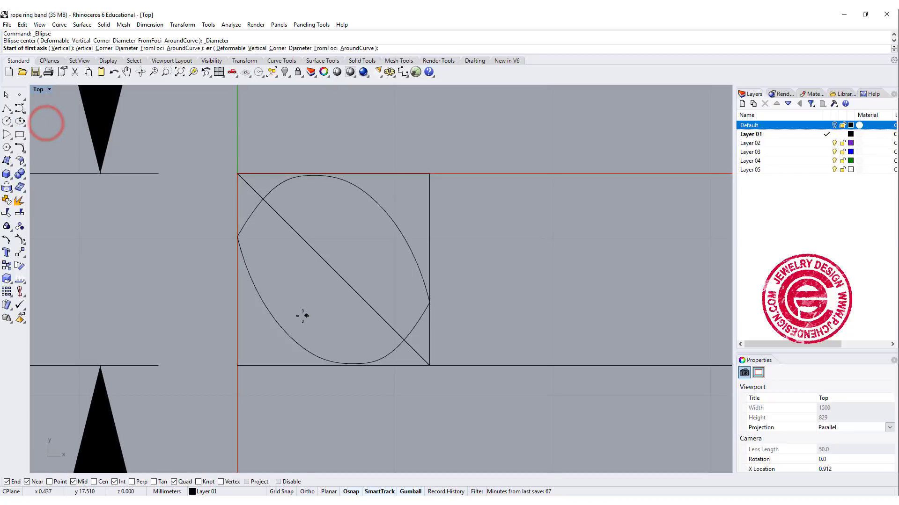
{"action": "left_click", "coordinate": [275, 320]}
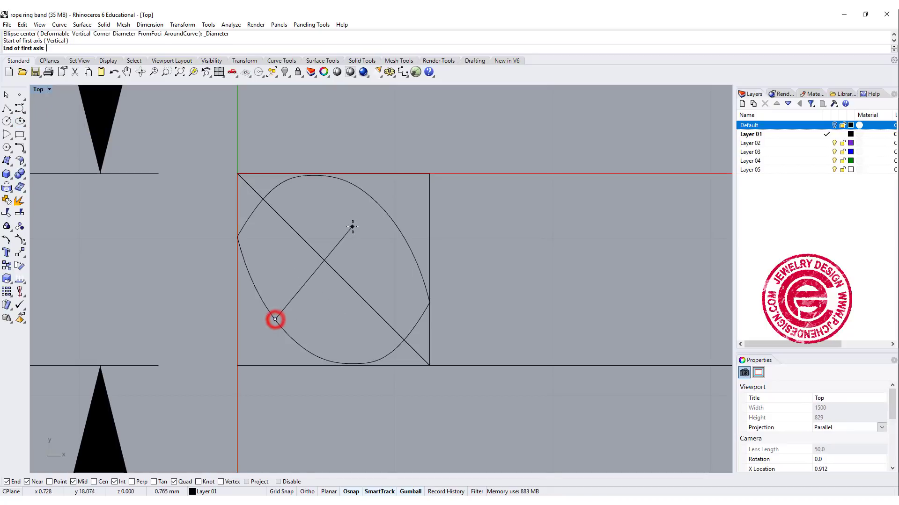
{"action": "left_click", "coordinate": [382, 210]}
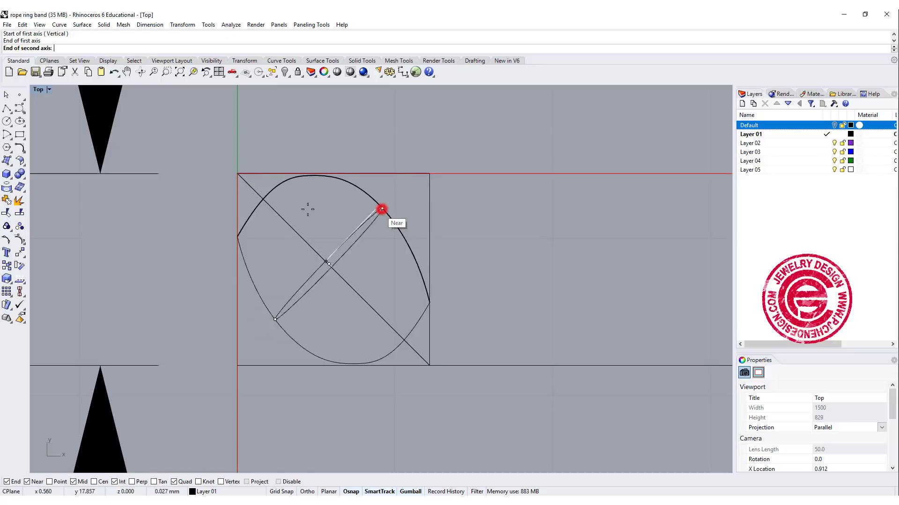
{"action": "double_click", "coordinate": [38, 89]}
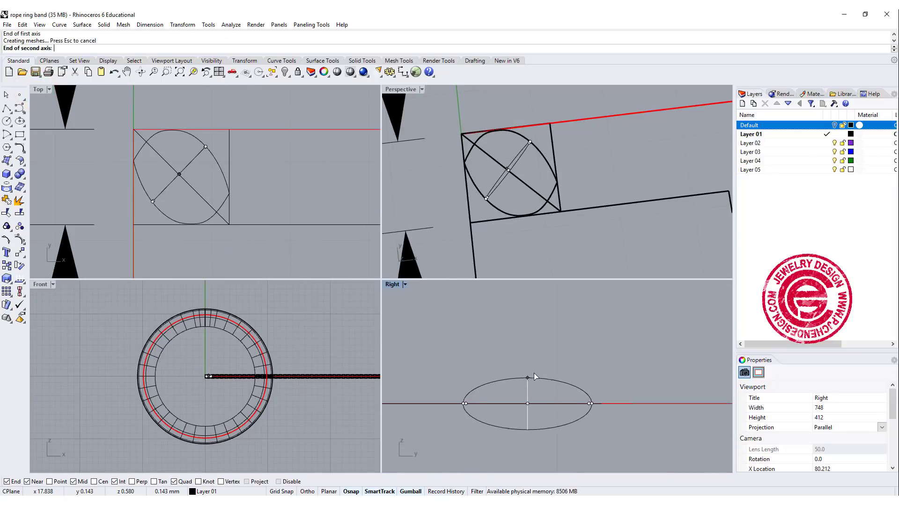
{"action": "right_click_drag", "start_coordinate": [540, 373], "coordinate": [547, 367]}
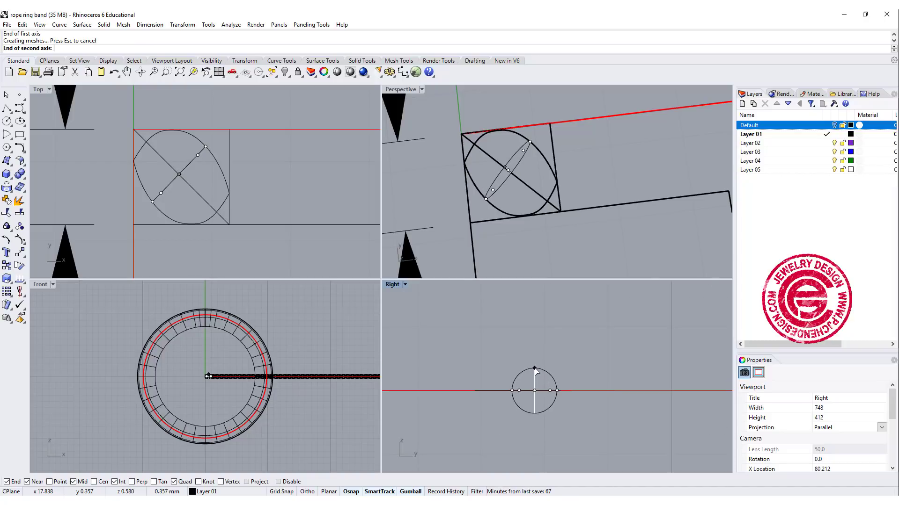
{"action": "left_click", "coordinate": [535, 368]}
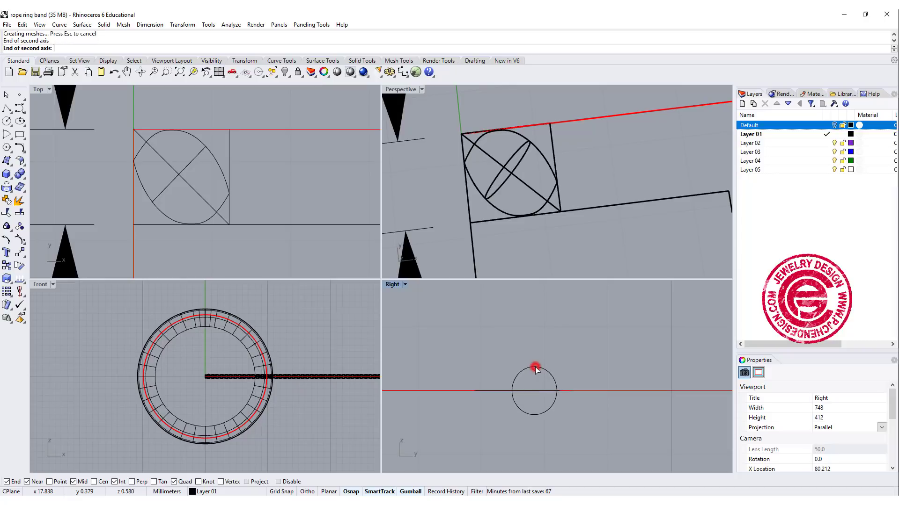
{"action": "scroll", "coordinate": [535, 378], "scroll_direction": "up", "scroll_amount": 5}
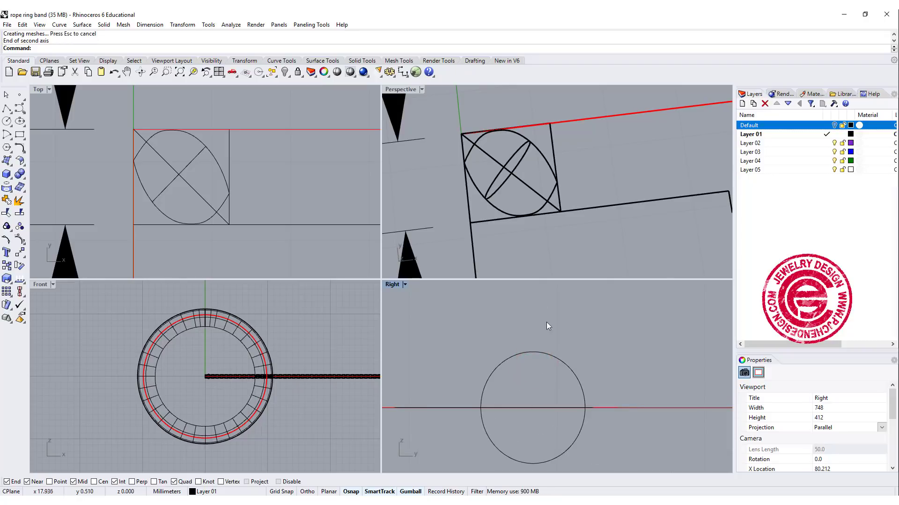
Sweep a closed surface along the two leaf curves as rails, using one tip point, the ellipse and the other tip point as cross sections.
{"action": "right_click_drag", "start_coordinate": [555, 226], "coordinate": [535, 305]}
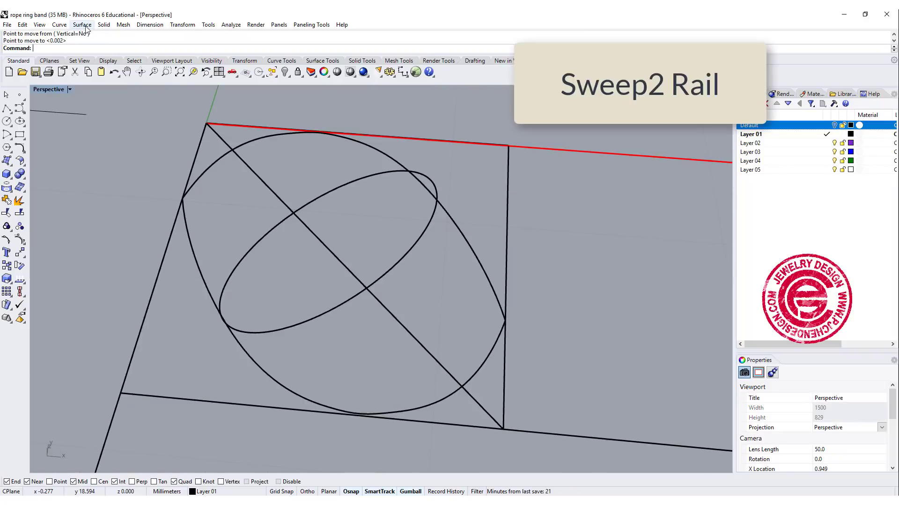
{"action": "left_click", "coordinate": [86, 25]}
{"action": "left_click", "coordinate": [96, 69]}
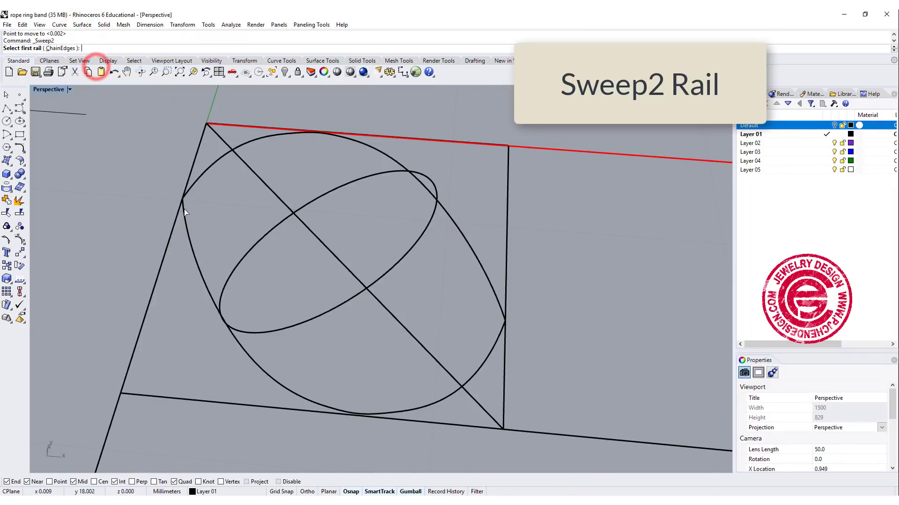
{"action": "left_click", "coordinate": [186, 226]}
{"action": "left_click", "coordinate": [367, 147]}
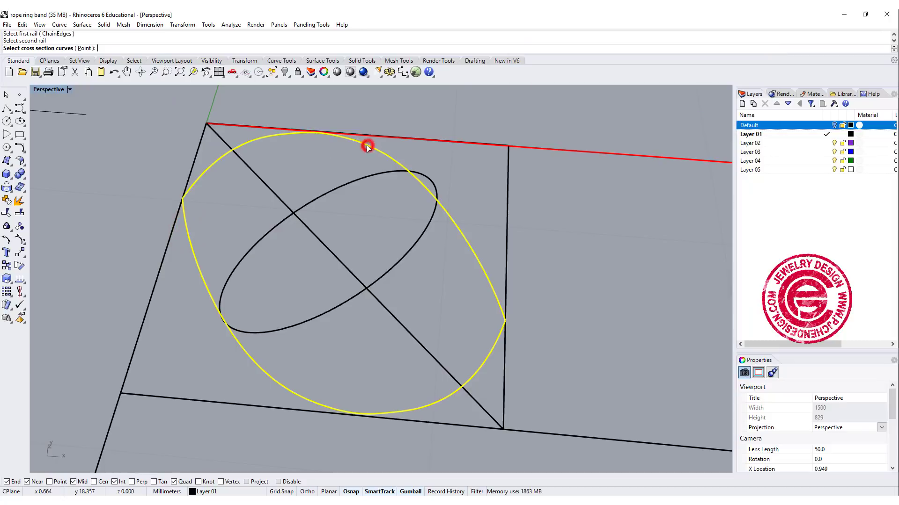
{"action": "left_click", "coordinate": [84, 48]}
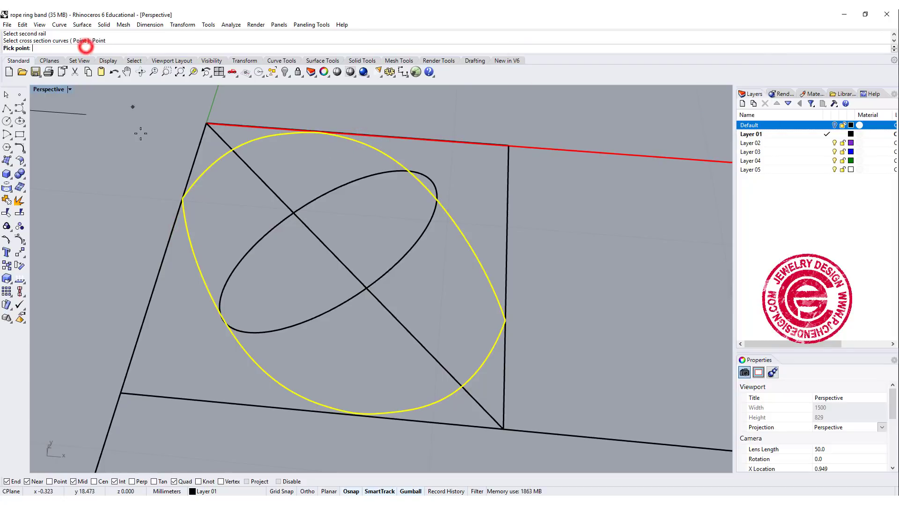
{"action": "left_click", "coordinate": [186, 193]}
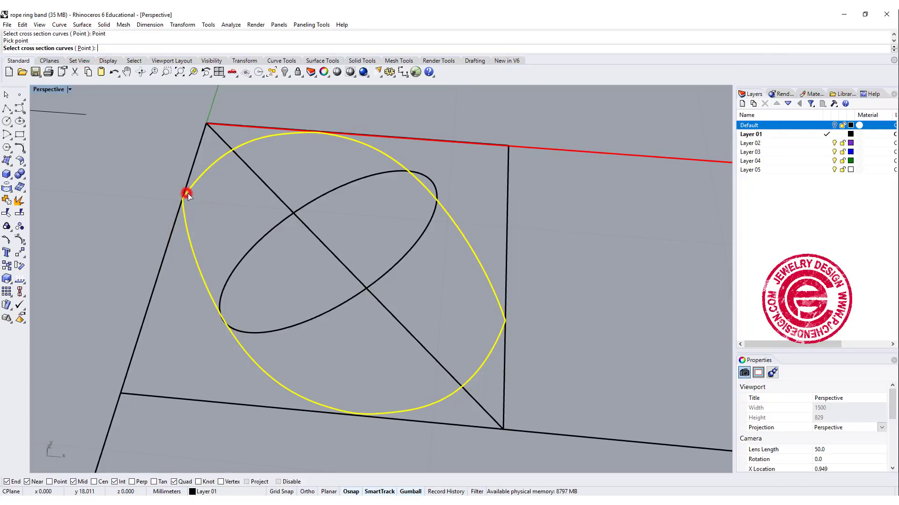
{"action": "left_click", "coordinate": [265, 235]}
{"action": "left_click", "coordinate": [147, 49]}
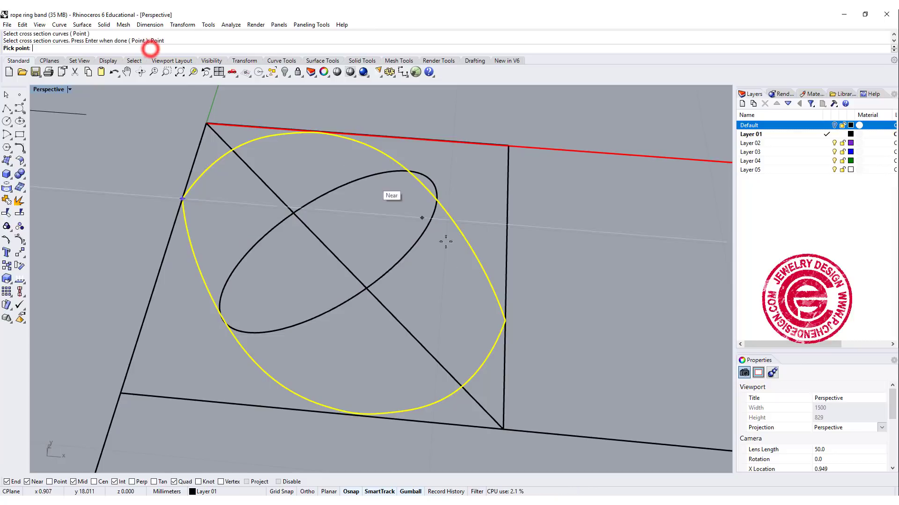
{"action": "left_click", "coordinate": [503, 320]}
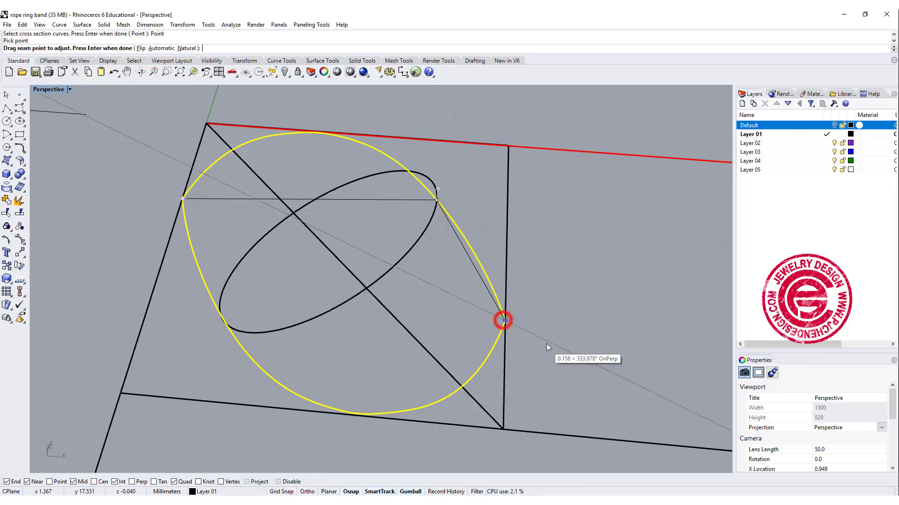
{"action": "key", "text": "Return"}
Select the swept leaf surface and undo the last linear array in the Top view.
{"action": "left_click", "coordinate": [446, 308]}
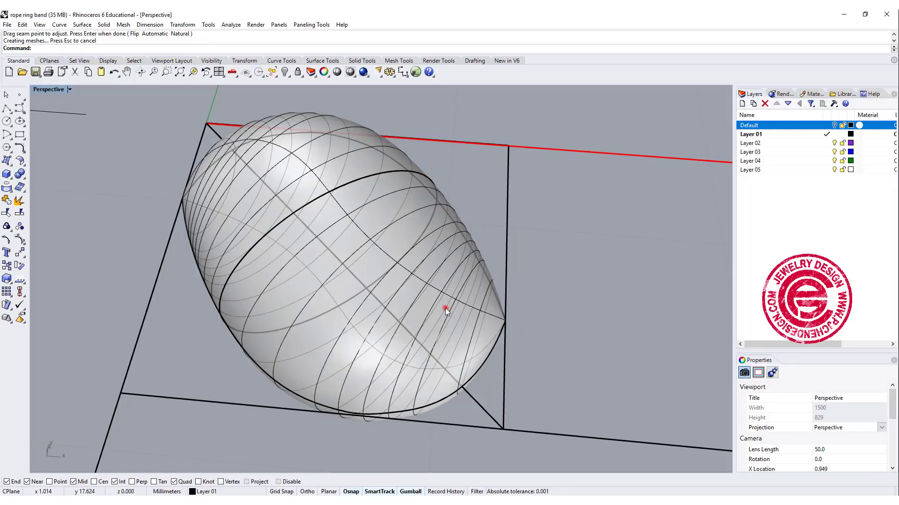
{"action": "scroll", "coordinate": [254, 184], "scroll_direction": "down", "scroll_amount": 3}
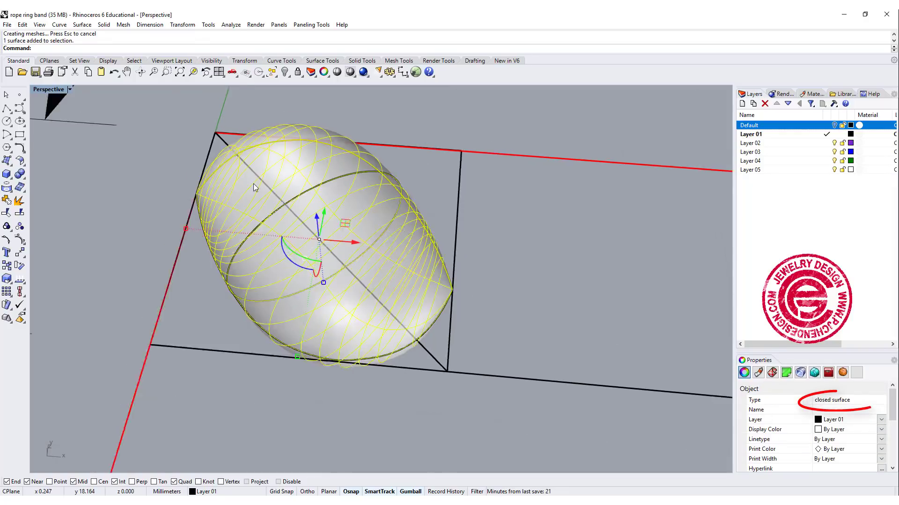
{"action": "right_click_drag", "start_coordinate": [254, 183], "coordinate": [305, 283]}
{"action": "double_click", "coordinate": [60, 89]}
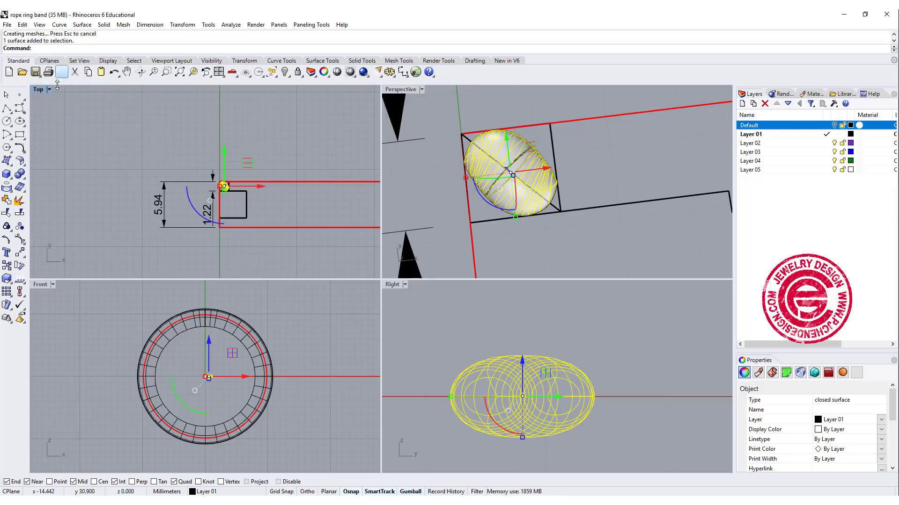
{"action": "double_click", "coordinate": [42, 92]}
{"action": "right_click_drag", "start_coordinate": [444, 299], "coordinate": [209, 215]}
{"action": "key", "text": "ctrl+z"}
Create a linear array of the leaf surface along the guide rectangle's upper edge with 100 items spaced about 0.74 mm apart.
{"action": "scroll", "coordinate": [196, 215], "scroll_direction": "up", "scroll_amount": 6}
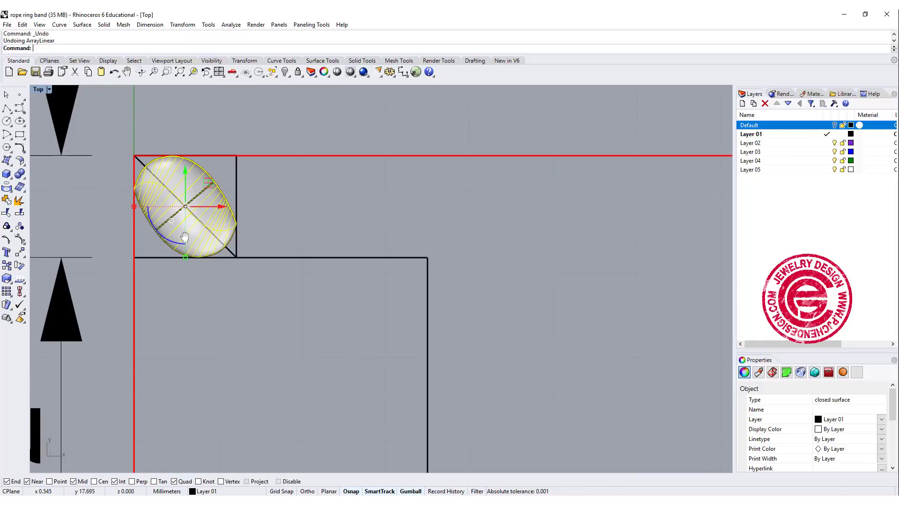
{"action": "left_click", "coordinate": [7, 294]}
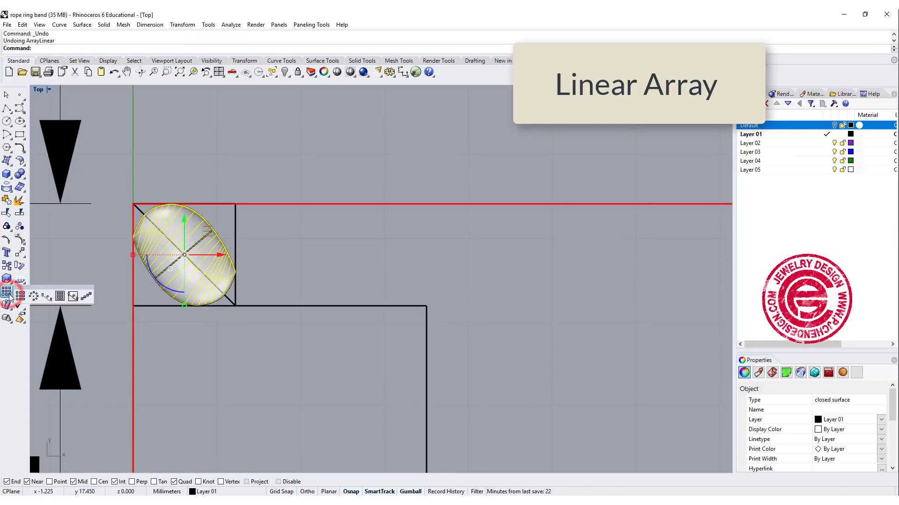
{"action": "left_click", "coordinate": [87, 296]}
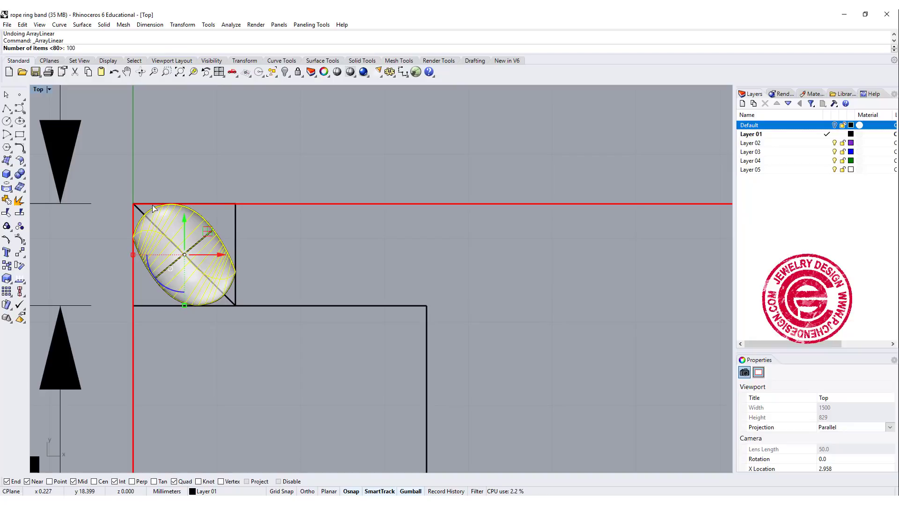
{"action": "key", "text": "Return"}
{"action": "scroll", "coordinate": [122, 203], "scroll_direction": "up", "scroll_amount": 4}
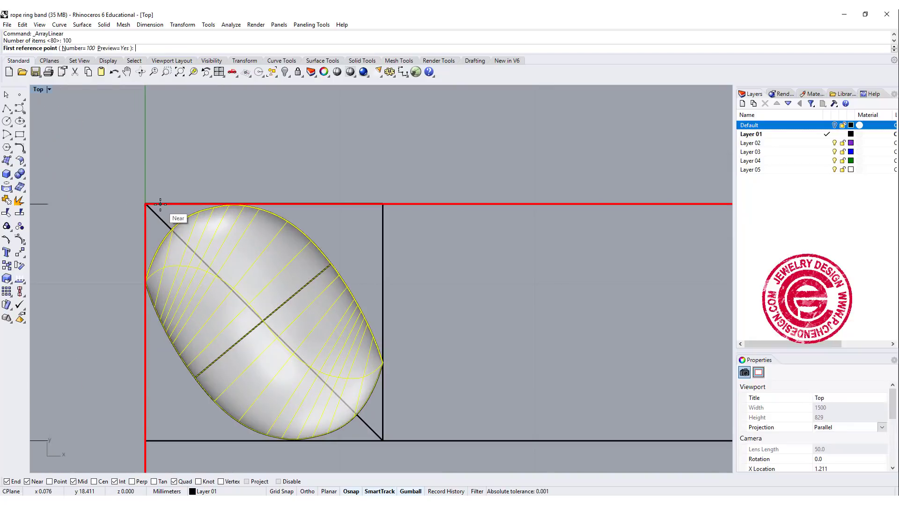
{"action": "left_click", "coordinate": [160, 204]}
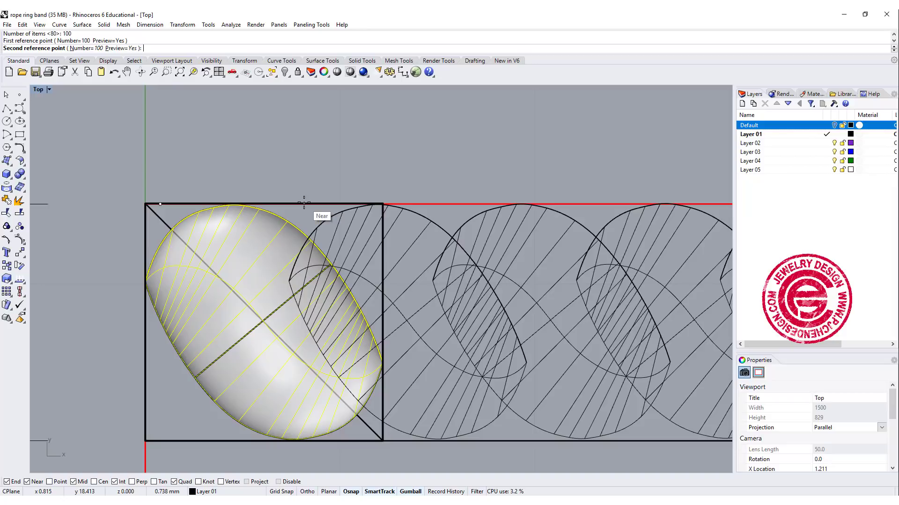
{"action": "left_click", "coordinate": [303, 203]}
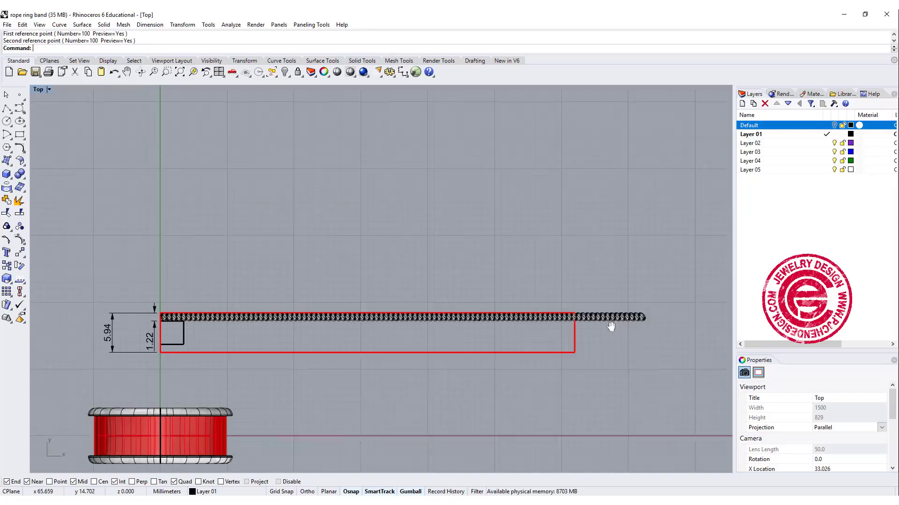
{"action": "right_click_drag", "start_coordinate": [611, 326], "coordinate": [607, 300]}
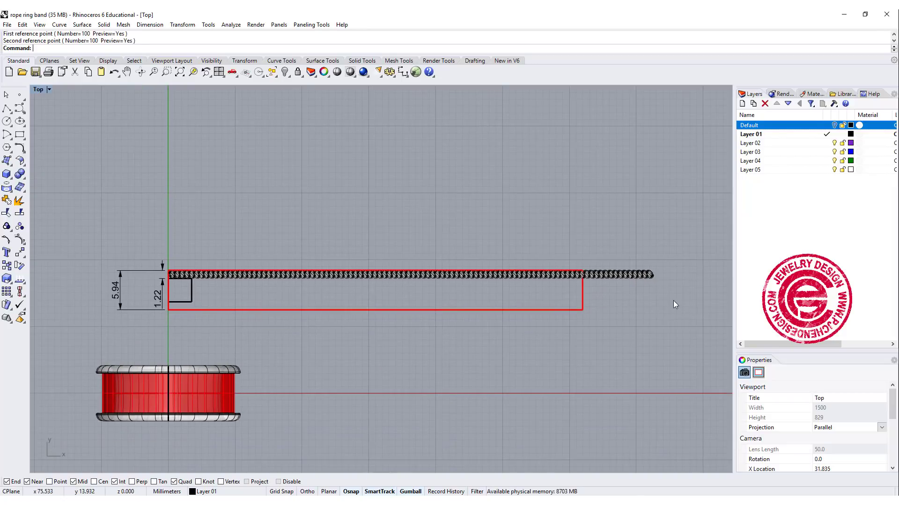
Delete the 12 outermost rope segments past the guide rectangle's far end, keeping the few just beyond it.
{"action": "scroll", "coordinate": [674, 300], "scroll_direction": "up", "scroll_amount": 3}
{"action": "left_click_drag", "start_coordinate": [677, 295], "coordinate": [546, 216]}
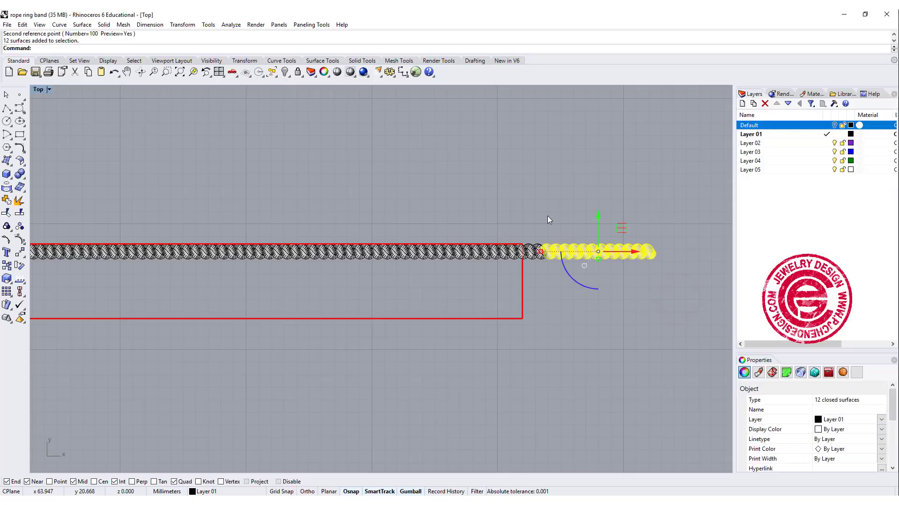
{"action": "key", "text": "Delete"}
{"action": "scroll", "coordinate": [254, 295], "scroll_direction": "down", "scroll_amount": 2}
{"action": "right_click_drag", "start_coordinate": [254, 295], "coordinate": [357, 252]}
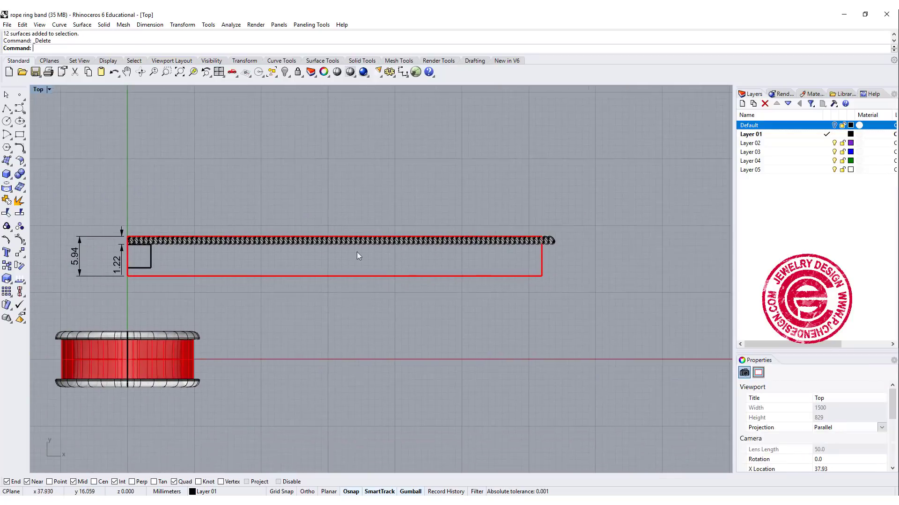
Combine all the overlapping leaf surfaces of the rope into one solid with Boolean Union.
{"action": "scroll", "coordinate": [117, 237], "scroll_direction": "up", "scroll_amount": 5}
{"action": "scroll", "coordinate": [158, 252], "scroll_direction": "up", "scroll_amount": 3}
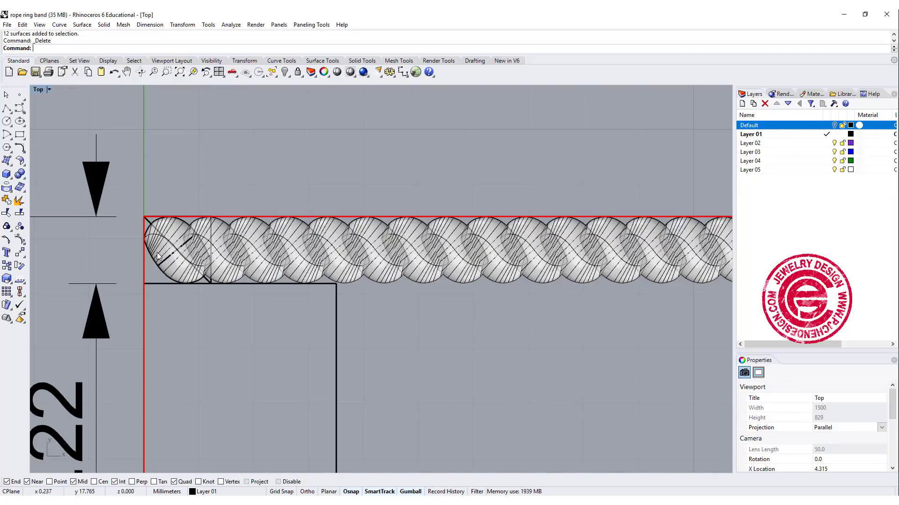
{"action": "scroll", "coordinate": [157, 256], "scroll_direction": "up", "scroll_amount": 3}
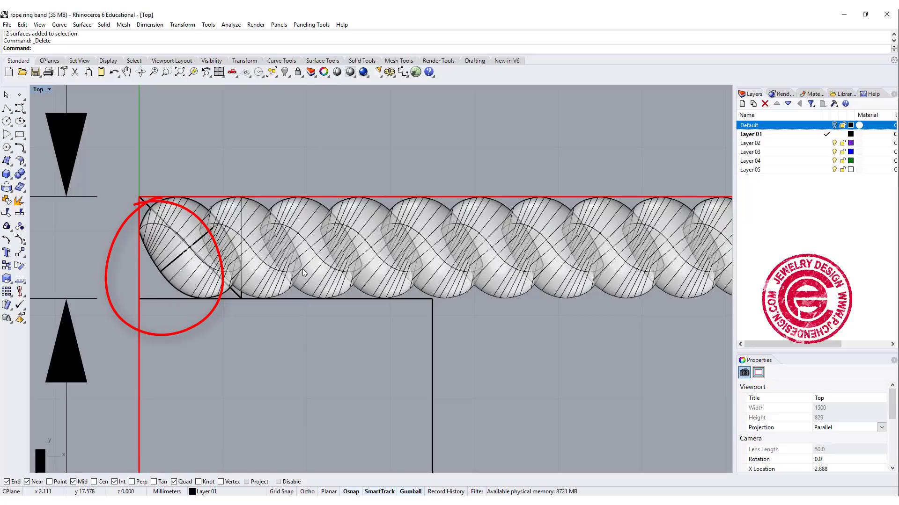
{"action": "scroll", "coordinate": [291, 248], "scroll_direction": "down", "scroll_amount": 2}
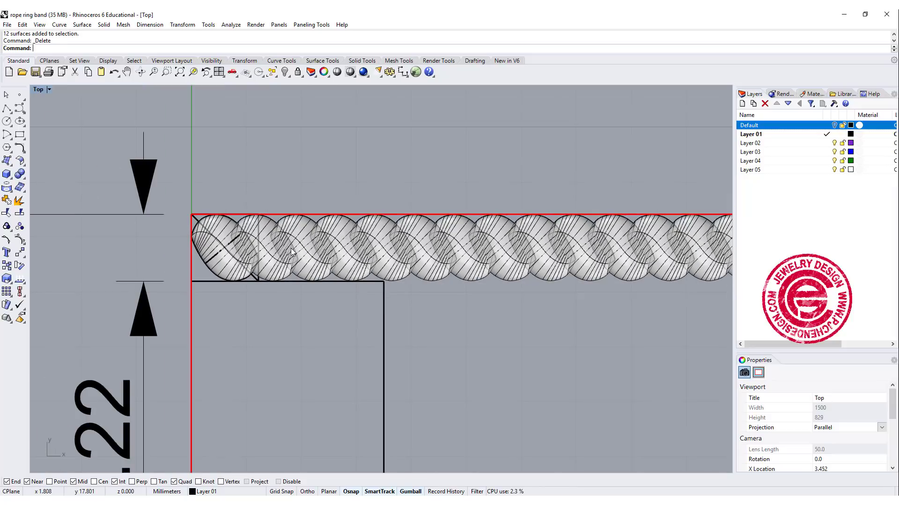
{"action": "scroll", "coordinate": [300, 245], "scroll_direction": "down", "scroll_amount": 5}
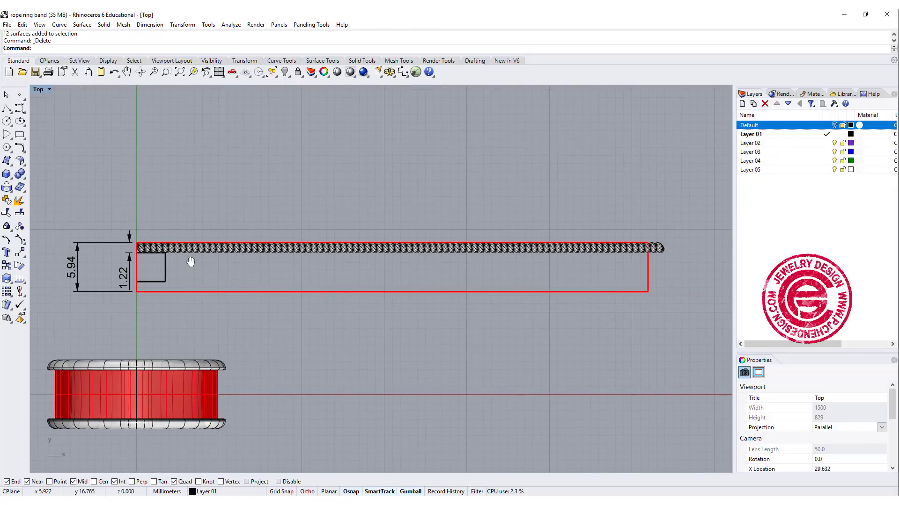
{"action": "left_click_drag", "start_coordinate": [105, 214], "coordinate": [669, 262]}
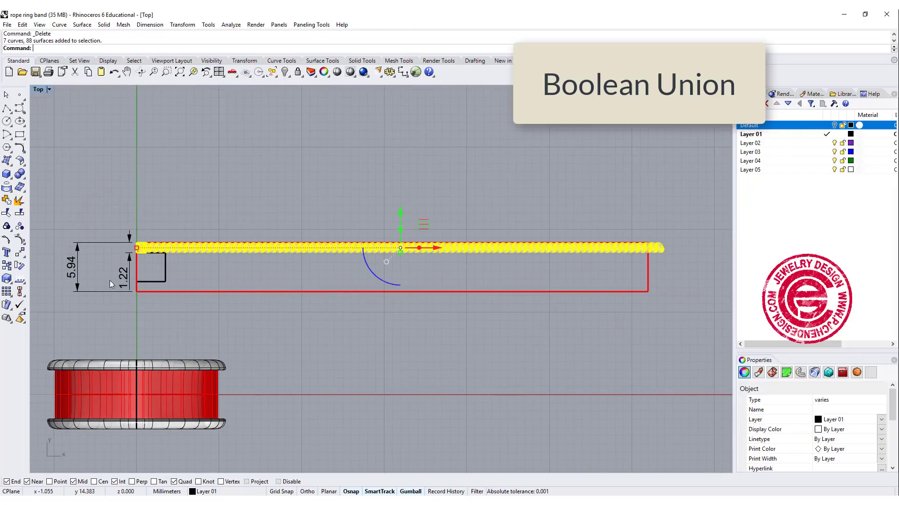
{"action": "left_click", "coordinate": [18, 174]}
{"action": "scroll", "coordinate": [104, 181], "scroll_direction": "up", "scroll_amount": 8}
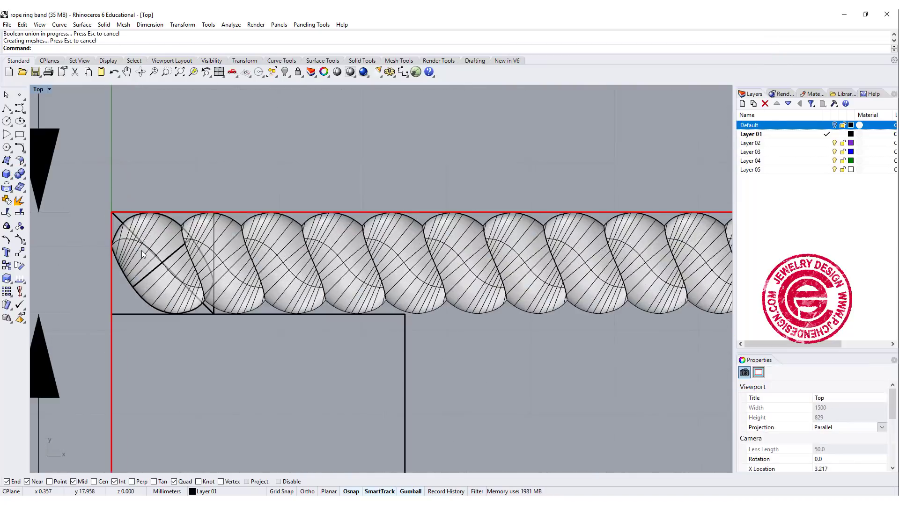
Move the rope lengthwise so the upper notch between its first two segments sits on the guide rectangle's starting edge.
{"action": "left_click", "coordinate": [155, 280]}
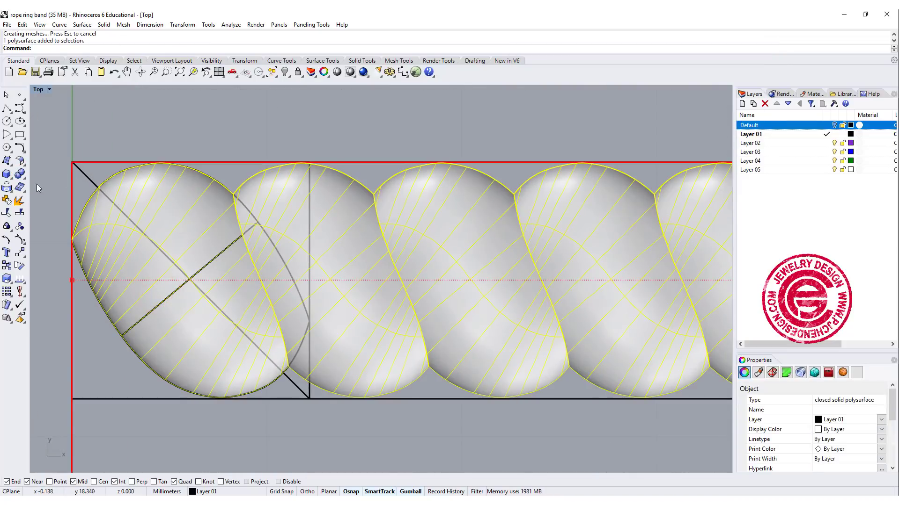
{"action": "left_click", "coordinate": [20, 254]}
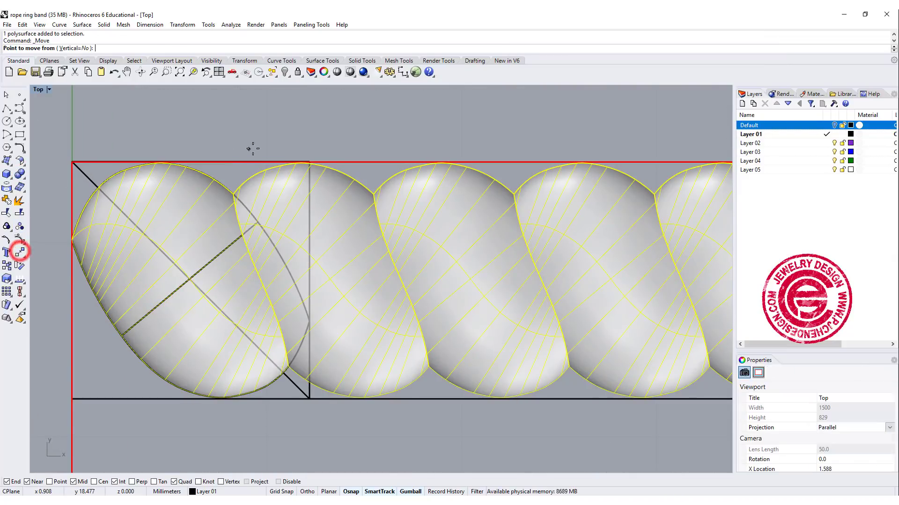
{"action": "left_click", "coordinate": [234, 190]}
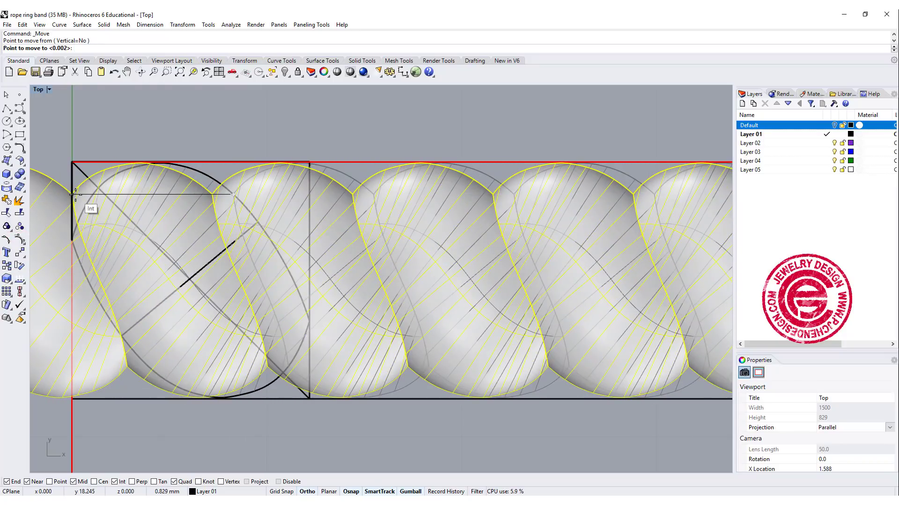
{"action": "left_click", "coordinate": [75, 194]}
Trim off the part of the rope that projects beyond the guide rectangle's starting edge, using the red rectangle as cutting object.
{"action": "scroll", "coordinate": [73, 262], "scroll_direction": "down", "scroll_amount": 6}
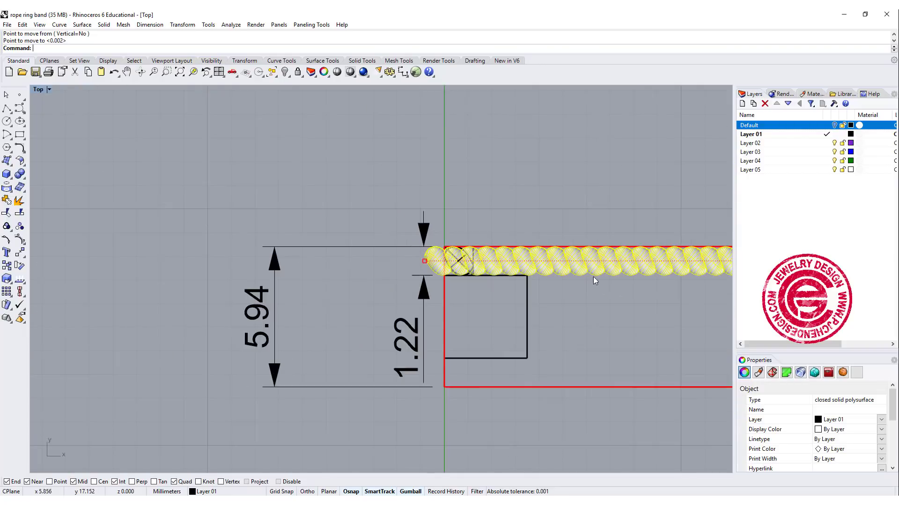
{"action": "scroll", "coordinate": [417, 306], "scroll_direction": "down", "scroll_amount": 12}
{"action": "right_click_drag", "start_coordinate": [369, 299], "coordinate": [155, 287]}
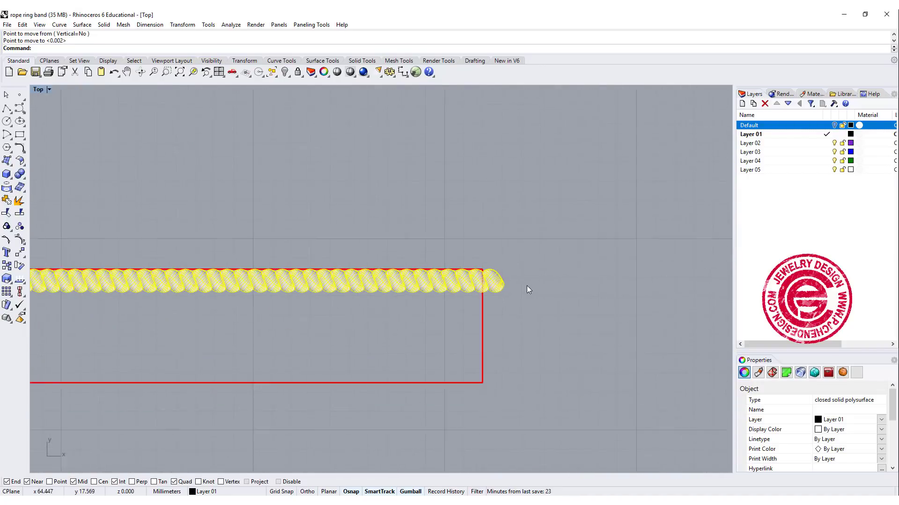
{"action": "scroll", "coordinate": [479, 279], "scroll_direction": "up", "scroll_amount": 10}
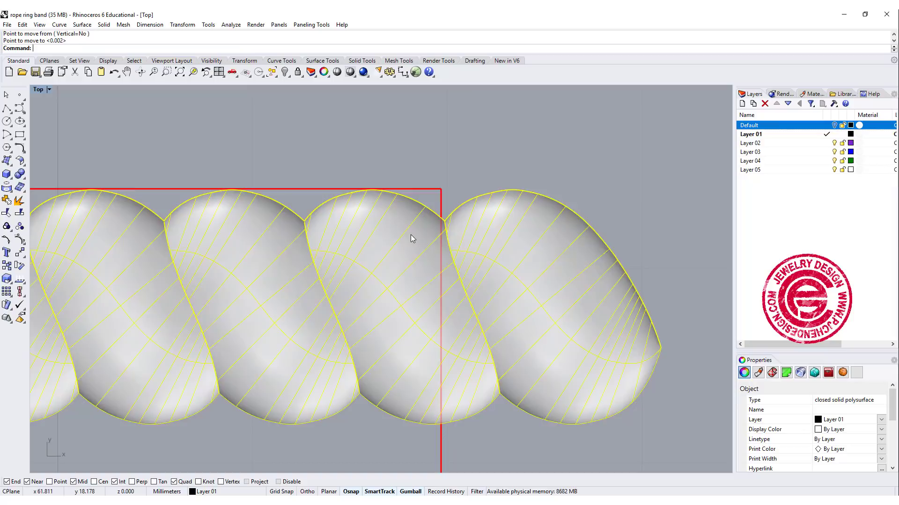
{"action": "scroll", "coordinate": [341, 271], "scroll_direction": "down", "scroll_amount": 10}
{"action": "scroll", "coordinate": [307, 261], "scroll_direction": "down", "scroll_amount": 3}
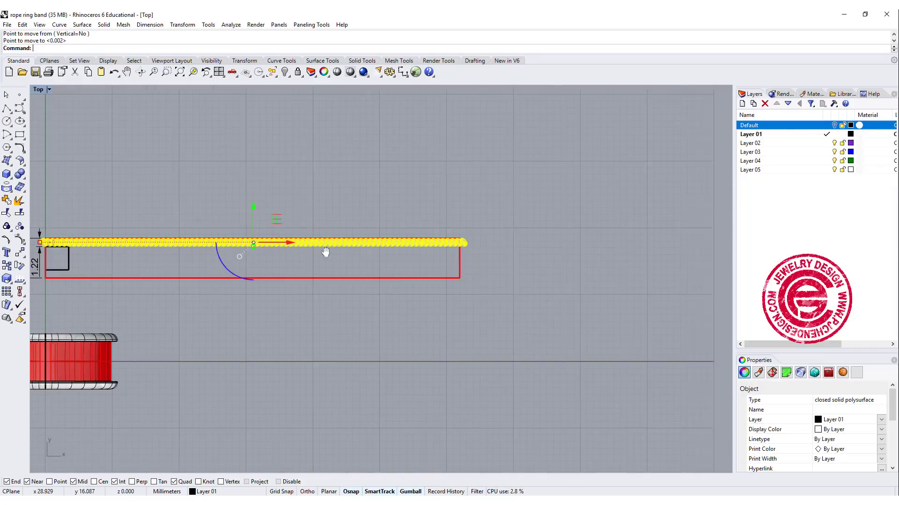
{"action": "scroll", "coordinate": [161, 225], "scroll_direction": "up", "scroll_amount": 12}
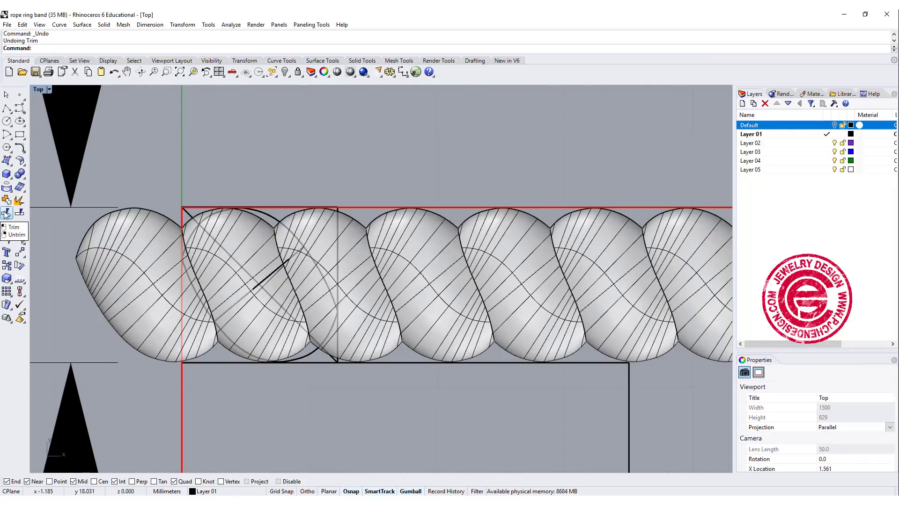
{"action": "left_click", "coordinate": [6, 212]}
{"action": "left_click", "coordinate": [184, 396]}
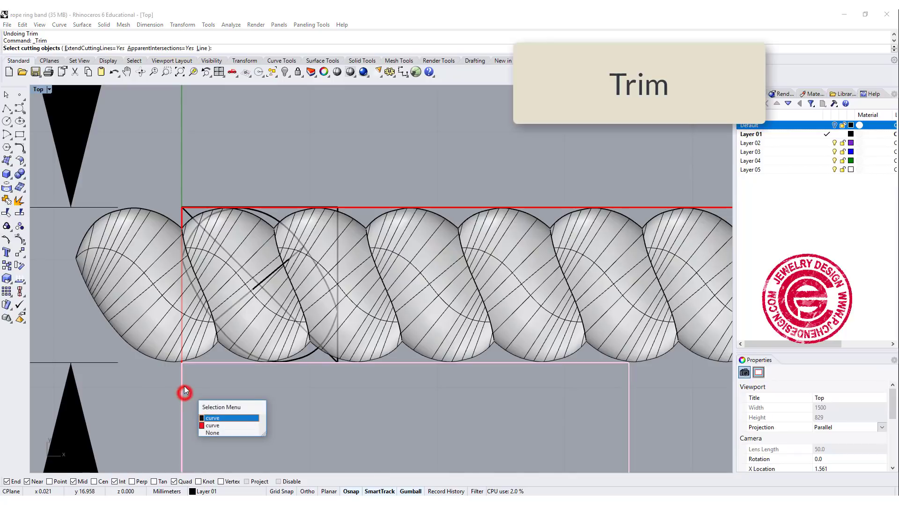
{"action": "left_click", "coordinate": [216, 425]}
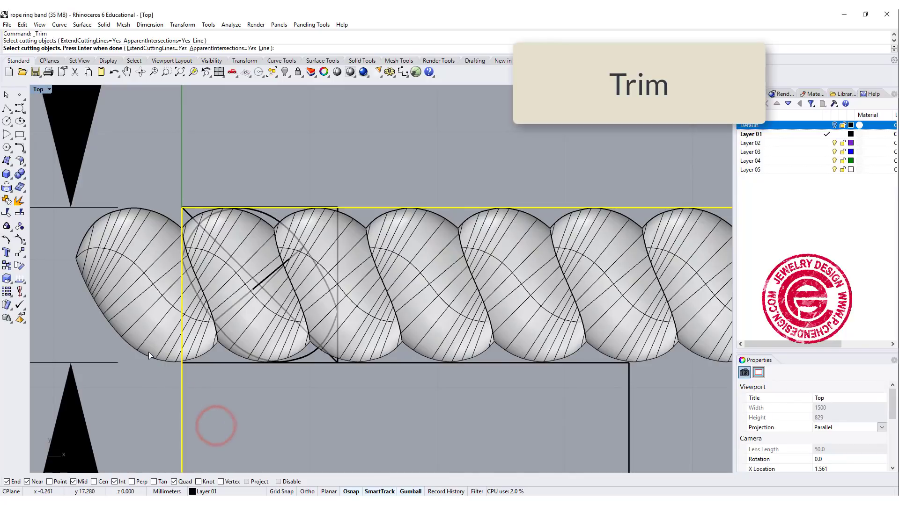
{"action": "key", "text": "Return"}
{"action": "left_click", "coordinate": [154, 335]}
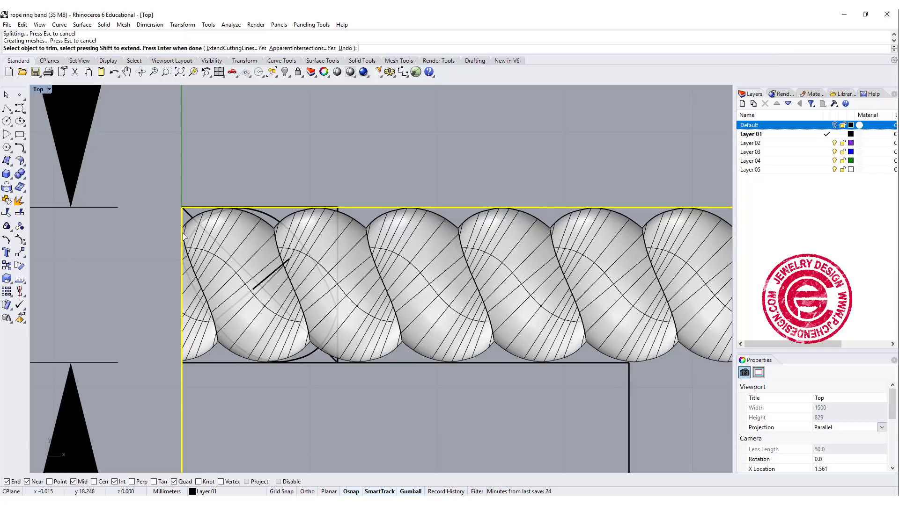
Draw a vertical line about 1.35 mm long downward from the last upper notch at the rope's far end.
{"action": "scroll", "coordinate": [431, 315], "scroll_direction": "down", "scroll_amount": 5}
{"action": "scroll", "coordinate": [568, 332], "scroll_direction": "down", "scroll_amount": 3}
{"action": "right_click_drag", "start_coordinate": [714, 319], "coordinate": [372, 325]}
{"action": "right_click_drag", "start_coordinate": [665, 349], "coordinate": [383, 331]}
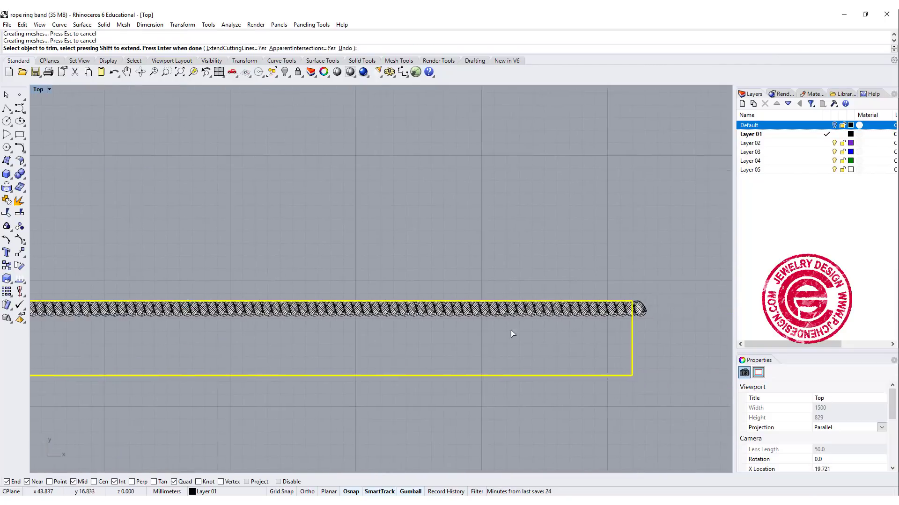
{"action": "right_click_drag", "start_coordinate": [512, 333], "coordinate": [371, 333]}
{"action": "scroll", "coordinate": [486, 305], "scroll_direction": "up", "scroll_amount": 12}
{"action": "scroll", "coordinate": [509, 307], "scroll_direction": "up", "scroll_amount": 6}
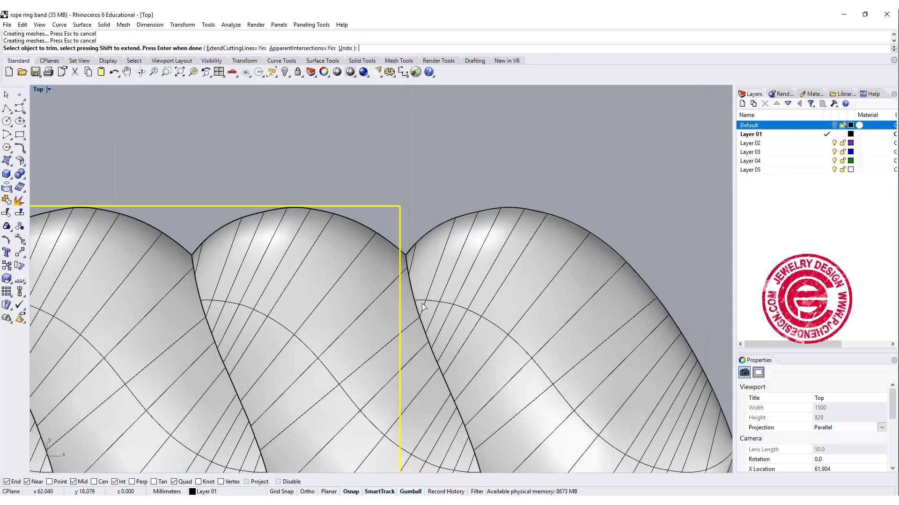
{"action": "scroll", "coordinate": [422, 306], "scroll_direction": "down", "scroll_amount": 4}
{"action": "left_click", "coordinate": [444, 191]}
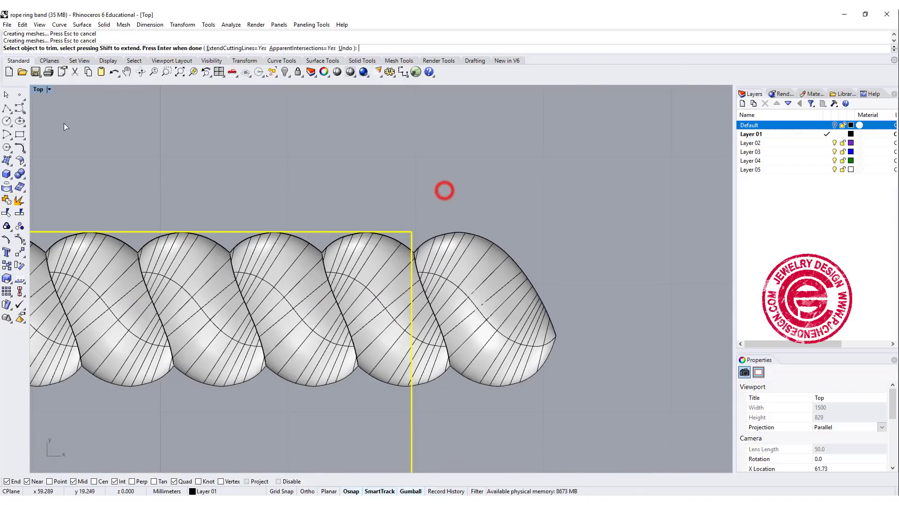
{"action": "left_click", "coordinate": [7, 108]}
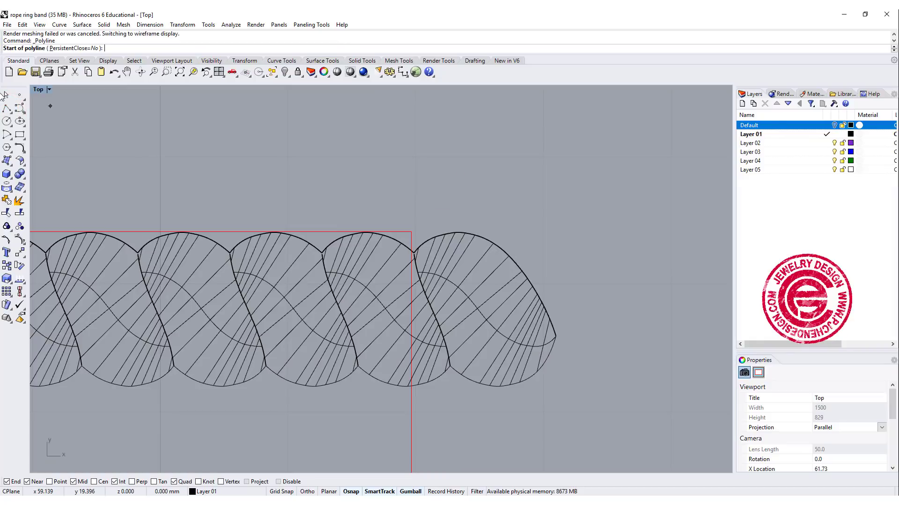
{"action": "left_click", "coordinate": [414, 252]}
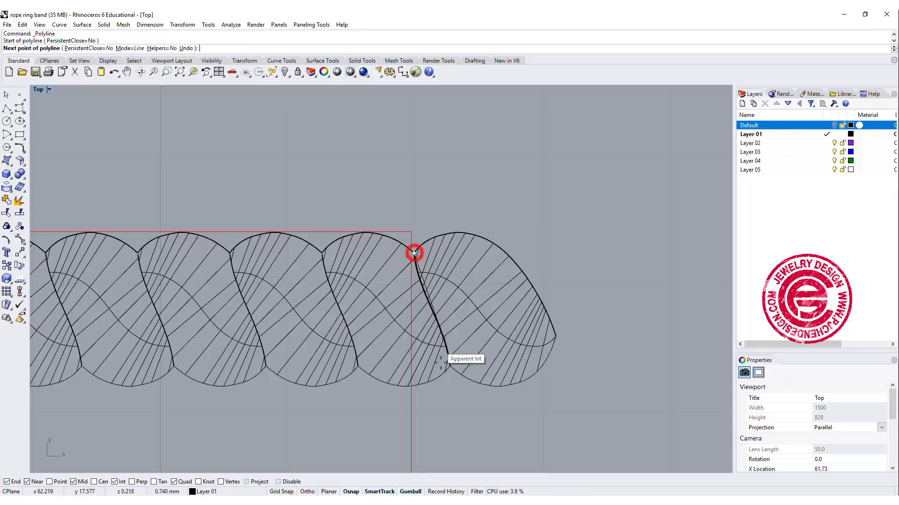
{"action": "left_click", "coordinate": [414, 425]}
{"action": "key", "text": "Return"}
Trim off the rope's last segment beyond the short vertical line, using that line as cutting object.
{"action": "left_click", "coordinate": [415, 403]}
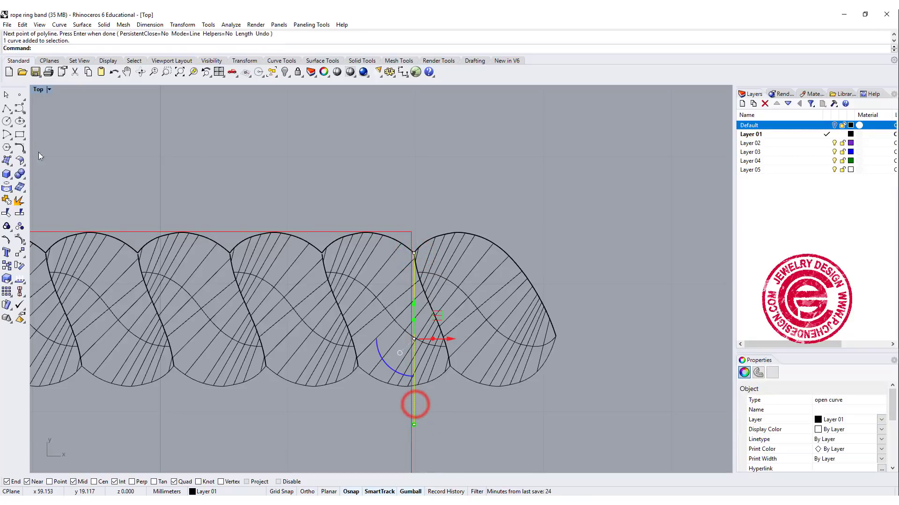
{"action": "left_click", "coordinate": [6, 213]}
{"action": "left_click", "coordinate": [467, 280]}
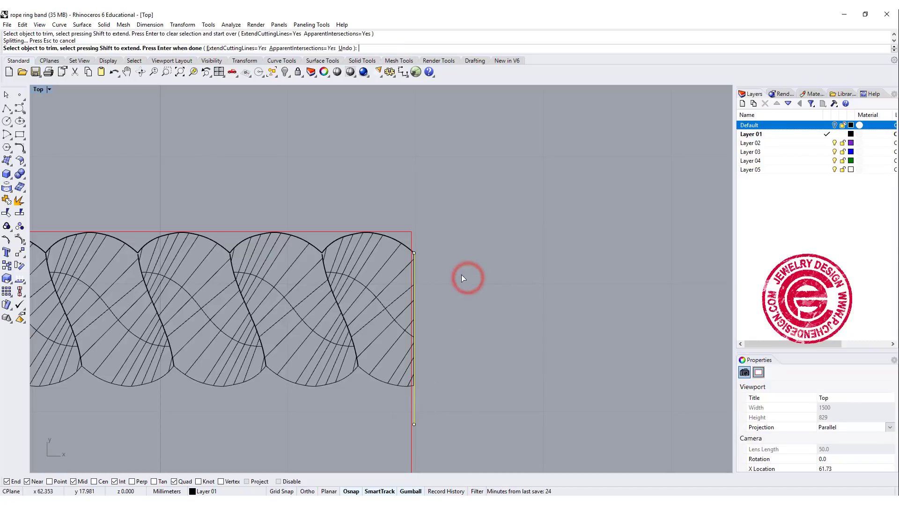
{"action": "scroll", "coordinate": [521, 264], "scroll_direction": "down", "scroll_amount": 2}
{"action": "right_click", "coordinate": [521, 263]}
{"action": "scroll", "coordinate": [520, 263], "scroll_direction": "up", "scroll_amount": 4}
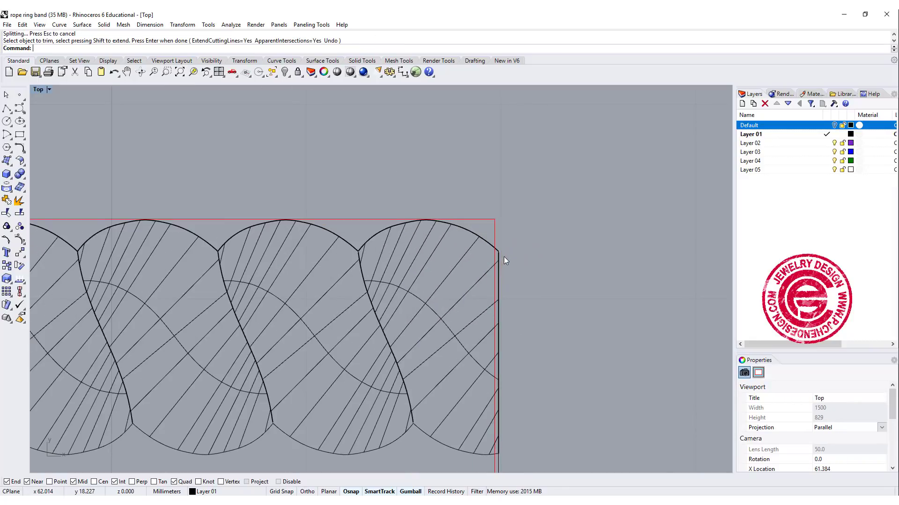
Scale the rope in one dimension from its starting notch so its far end meets the guide rectangle's end edge.
{"action": "scroll", "coordinate": [349, 288], "scroll_direction": "down", "scroll_amount": 18}
{"action": "right_click_drag", "start_coordinate": [230, 319], "coordinate": [498, 233]}
{"action": "scroll", "coordinate": [346, 251], "scroll_direction": "down", "scroll_amount": 4}
{"action": "right_click_drag", "start_coordinate": [346, 250], "coordinate": [485, 249]}
{"action": "scroll", "coordinate": [380, 262], "scroll_direction": "down", "scroll_amount": 6}
{"action": "right_click_drag", "start_coordinate": [377, 266], "coordinate": [440, 249]}
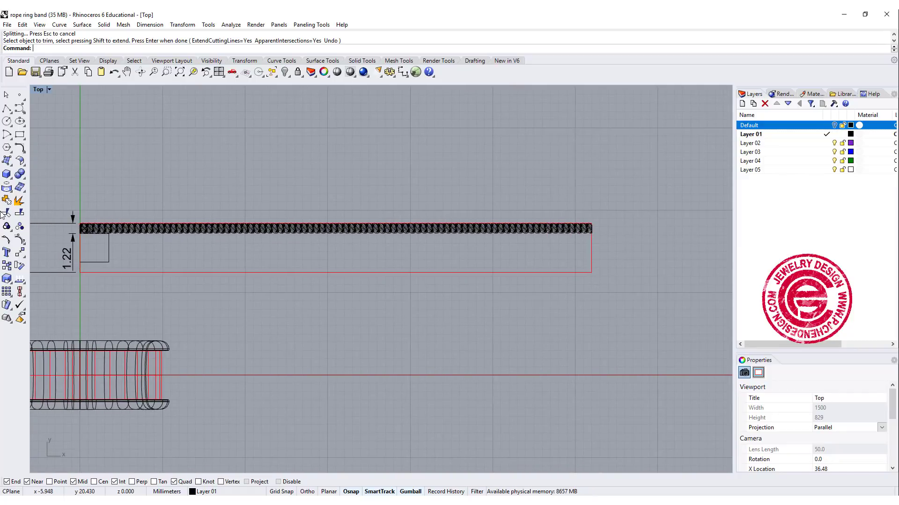
{"action": "left_click", "coordinate": [8, 279]}
{"action": "left_click", "coordinate": [41, 282]}
{"action": "scroll", "coordinate": [45, 248], "scroll_direction": "up", "scroll_amount": 4}
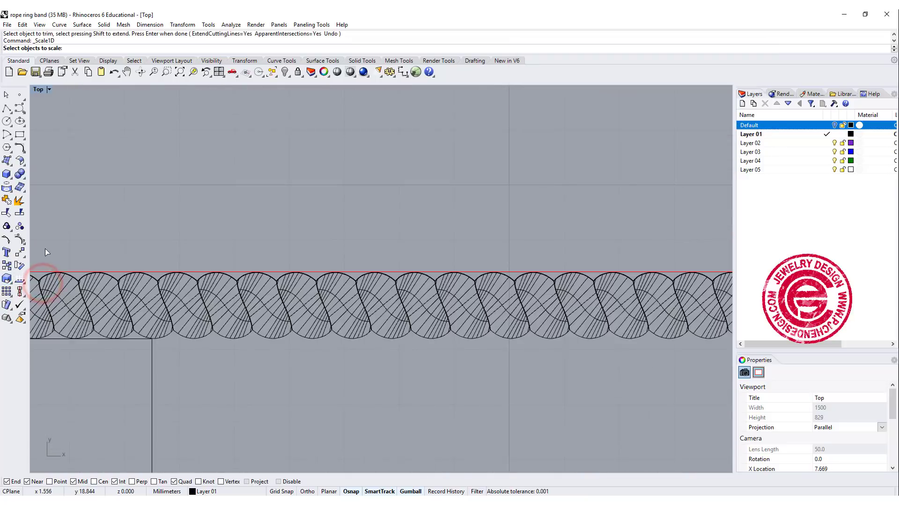
{"action": "right_click_drag", "start_coordinate": [45, 248], "coordinate": [354, 214]}
{"action": "scroll", "coordinate": [268, 246], "scroll_direction": "up", "scroll_amount": 8}
{"action": "right_click_drag", "start_coordinate": [297, 235], "coordinate": [218, 244]}
{"action": "scroll", "coordinate": [208, 248], "scroll_direction": "up", "scroll_amount": 8}
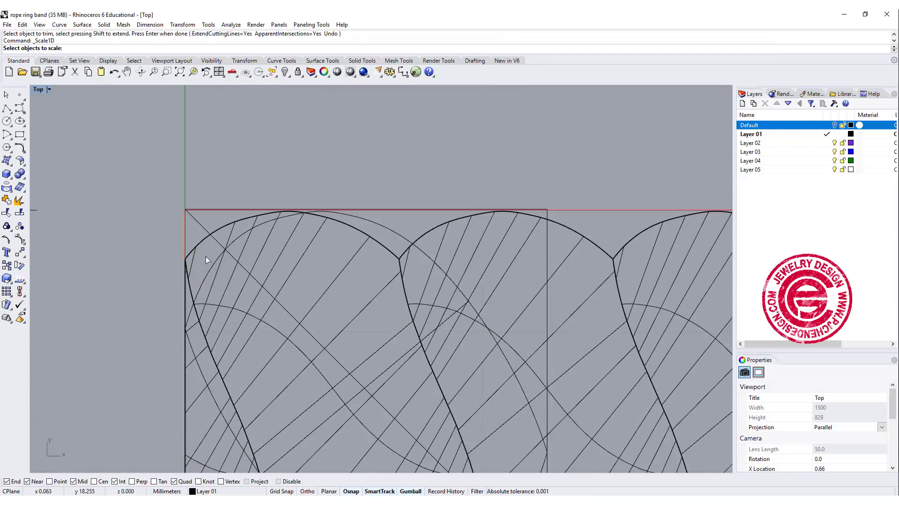
{"action": "left_click", "coordinate": [197, 251]}
{"action": "right_click", "coordinate": [195, 251]}
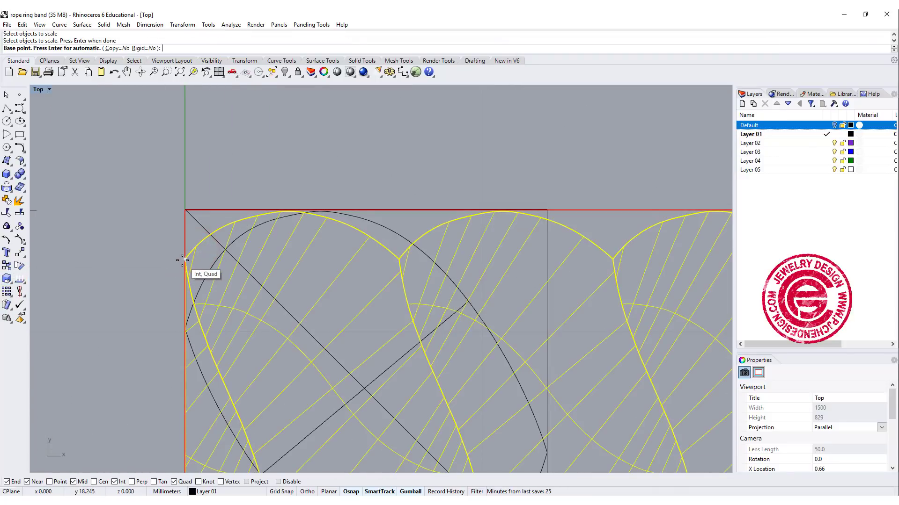
{"action": "left_click", "coordinate": [184, 260]}
{"action": "scroll", "coordinate": [608, 278], "scroll_direction": "down", "scroll_amount": 6}
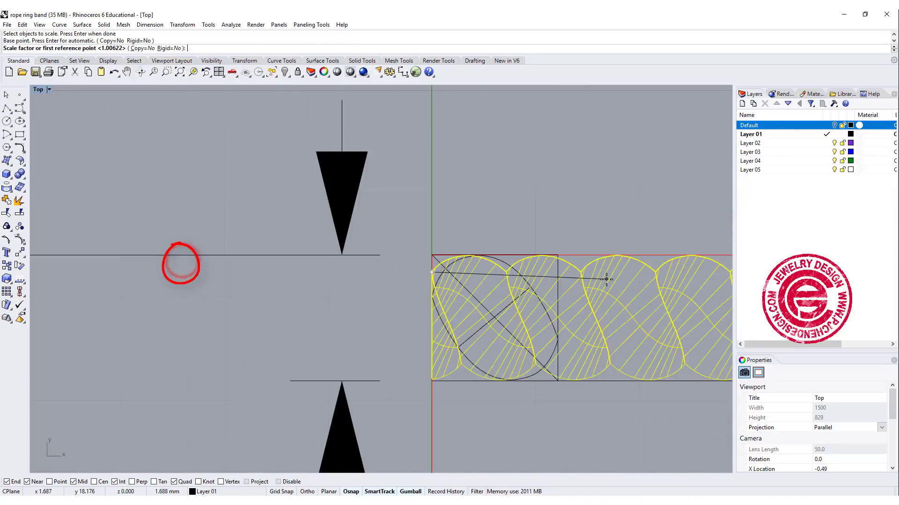
{"action": "right_click_drag", "start_coordinate": [622, 276], "coordinate": [192, 292]}
{"action": "right_click_drag", "start_coordinate": [536, 290], "coordinate": [141, 291]}
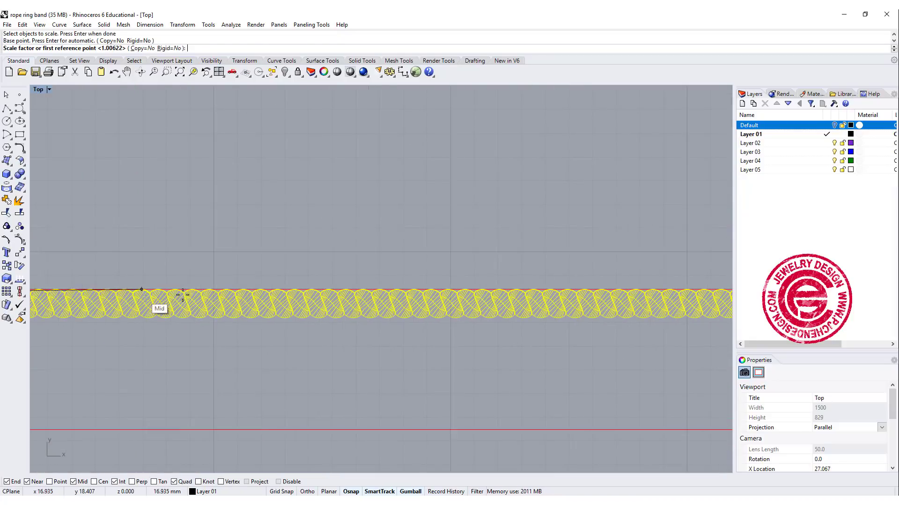
{"action": "right_click_drag", "start_coordinate": [494, 306], "coordinate": [56, 309]}
{"action": "scroll", "coordinate": [370, 310], "scroll_direction": "down", "scroll_amount": 8}
{"action": "scroll", "coordinate": [442, 307], "scroll_direction": "up", "scroll_amount": 2}
{"action": "right_click_drag", "start_coordinate": [444, 307], "coordinate": [215, 313]}
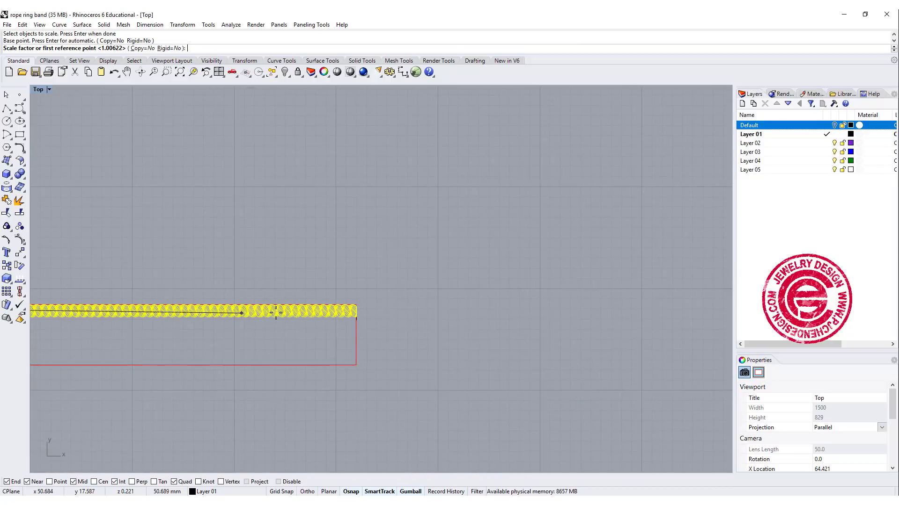
{"action": "scroll", "coordinate": [311, 314], "scroll_direction": "up", "scroll_amount": 6}
{"action": "scroll", "coordinate": [365, 297], "scroll_direction": "up", "scroll_amount": 5}
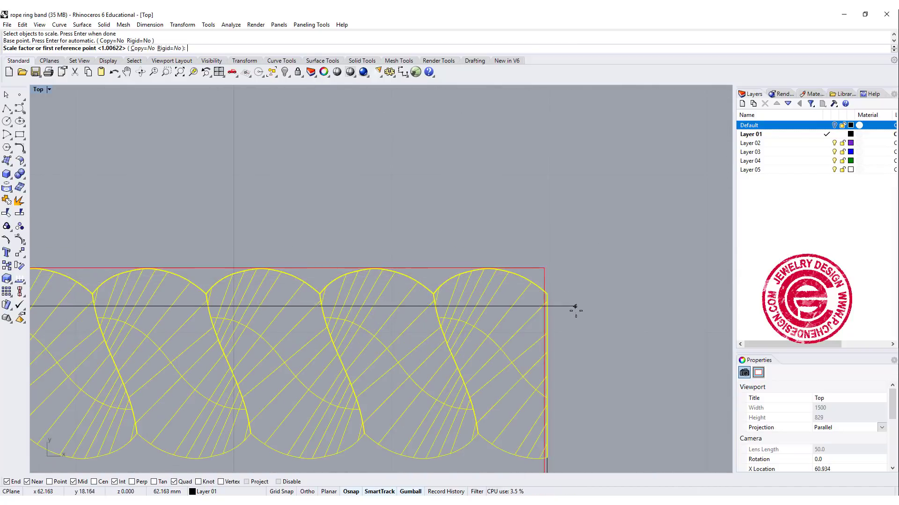
{"action": "scroll", "coordinate": [494, 269], "scroll_direction": "up", "scroll_amount": 2}
{"action": "scroll", "coordinate": [496, 269], "scroll_direction": "up", "scroll_amount": 5}
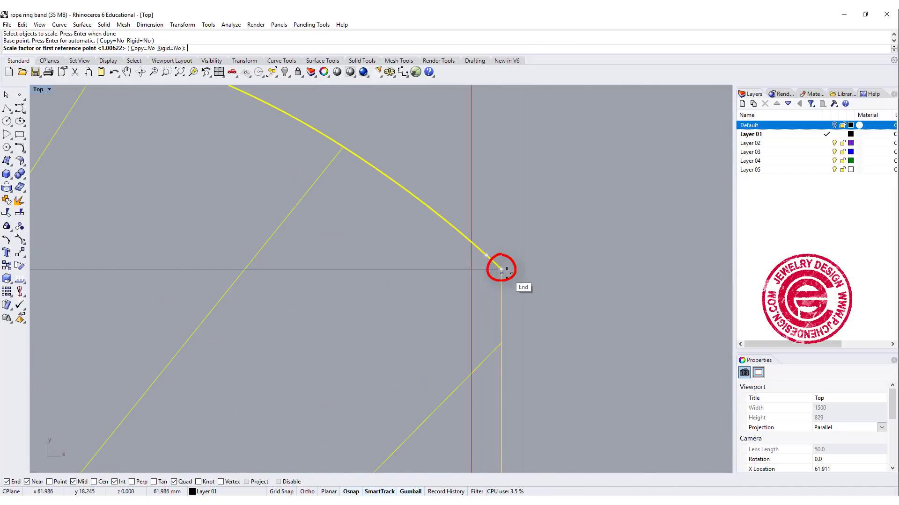
{"action": "left_click", "coordinate": [500, 270]}
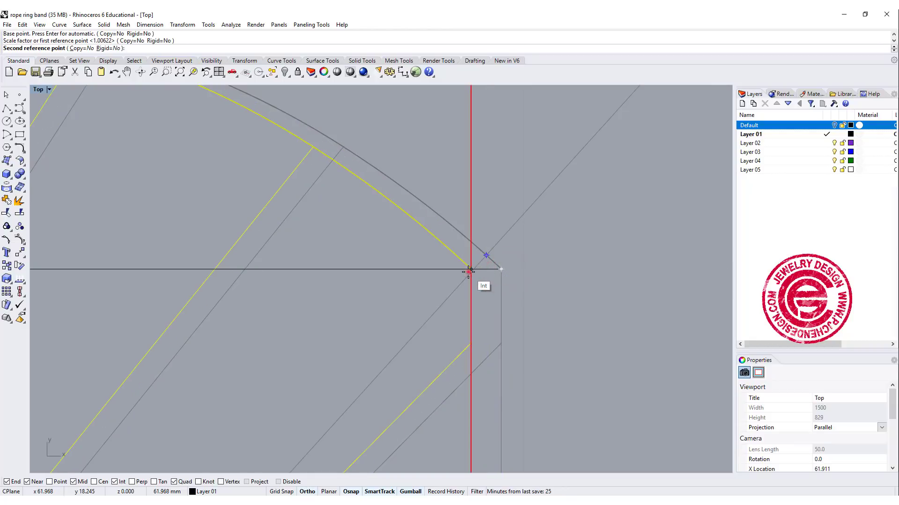
{"action": "left_click", "coordinate": [469, 270]}
Mirror a copy of the rope across the guide rectangle's horizontal centreline, onto its lower edge.
{"action": "scroll", "coordinate": [416, 269], "scroll_direction": "down", "scroll_amount": 6}
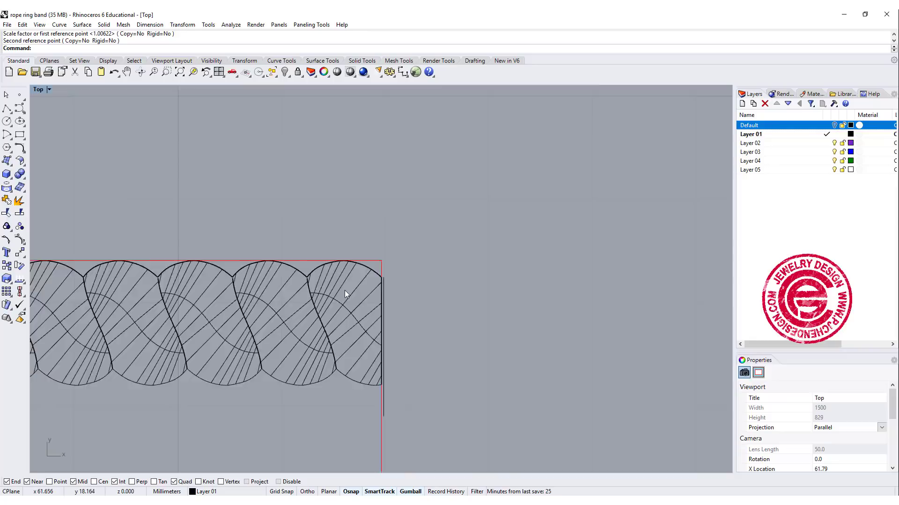
{"action": "scroll", "coordinate": [338, 301], "scroll_direction": "down", "scroll_amount": 9}
{"action": "right_click_drag", "start_coordinate": [253, 322], "coordinate": [574, 293]}
{"action": "scroll", "coordinate": [449, 290], "scroll_direction": "down", "scroll_amount": 12}
{"action": "right_click_drag", "start_coordinate": [370, 279], "coordinate": [488, 244]}
{"action": "scroll", "coordinate": [193, 263], "scroll_direction": "up", "scroll_amount": 10}
{"action": "right_click_drag", "start_coordinate": [305, 267], "coordinate": [309, 301]}
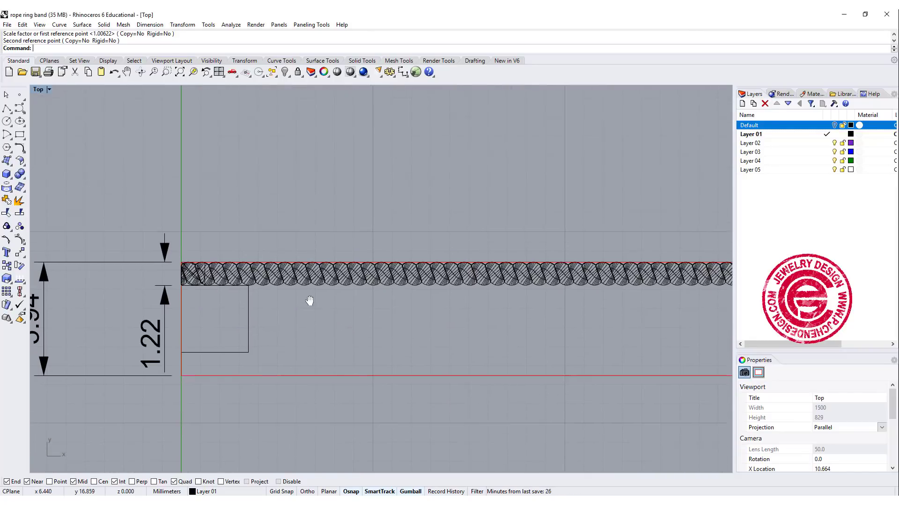
{"action": "scroll", "coordinate": [297, 276], "scroll_direction": "up", "scroll_amount": 3}
{"action": "left_click", "coordinate": [297, 277]}
{"action": "scroll", "coordinate": [177, 321], "scroll_direction": "down", "scroll_amount": 3}
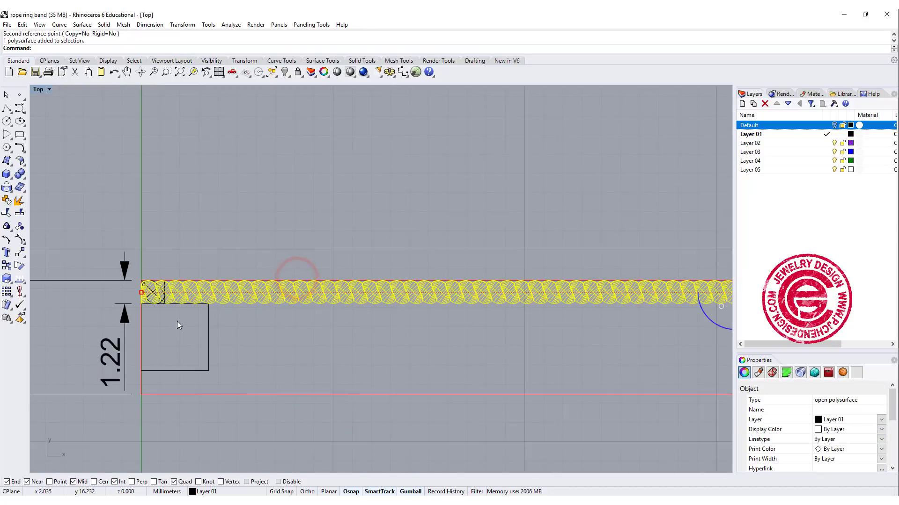
{"action": "right_click_drag", "start_coordinate": [177, 321], "coordinate": [128, 252]}
{"action": "left_click", "coordinate": [20, 253]}
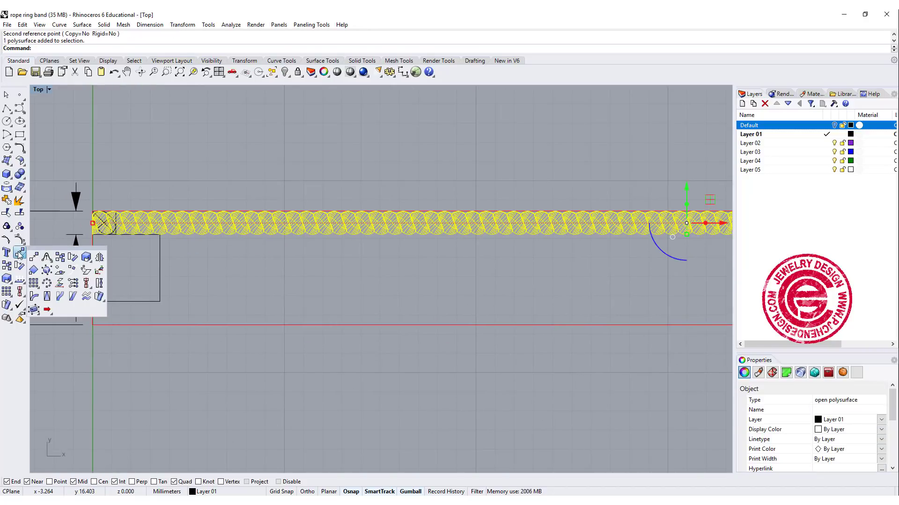
{"action": "left_click", "coordinate": [100, 257]}
{"action": "left_click", "coordinate": [92, 268]}
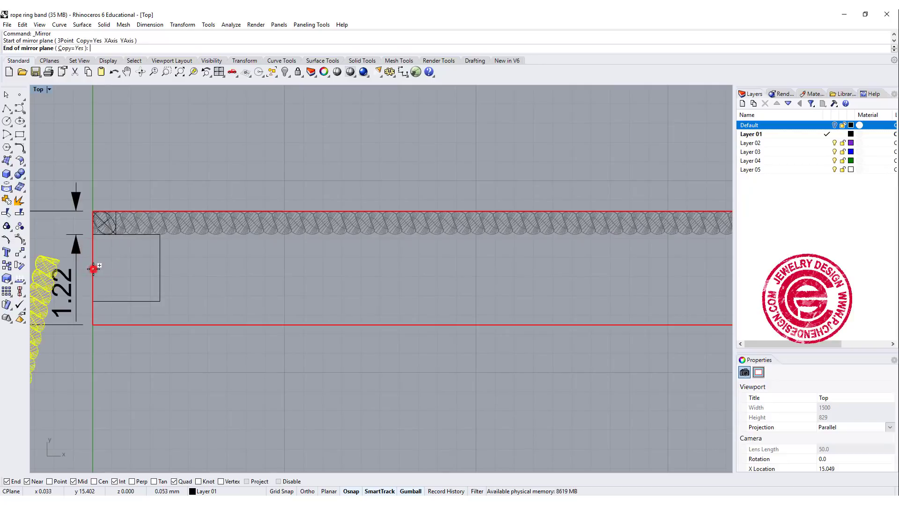
{"action": "left_click", "coordinate": [299, 268]}
{"action": "left_click", "coordinate": [371, 271]}
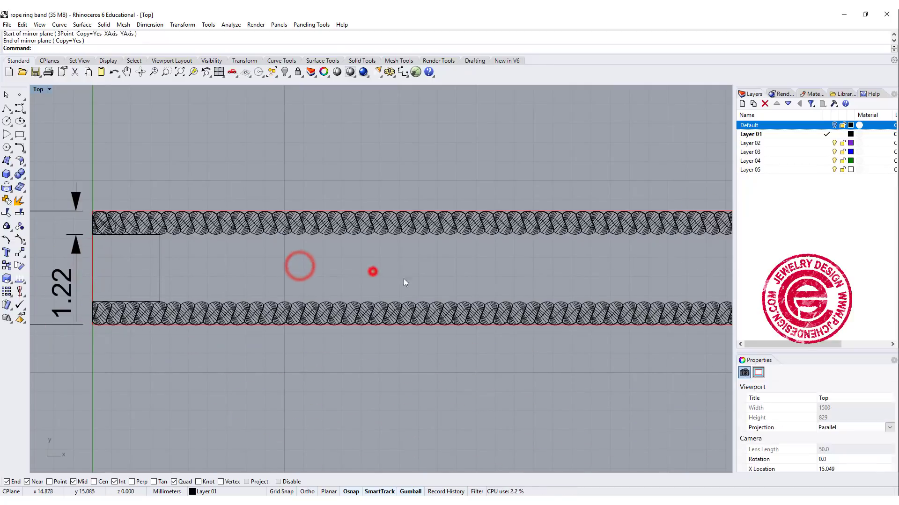
{"action": "scroll", "coordinate": [403, 279], "scroll_direction": "down", "scroll_amount": 3}
{"action": "scroll", "coordinate": [217, 265], "scroll_direction": "up", "scroll_amount": 1}
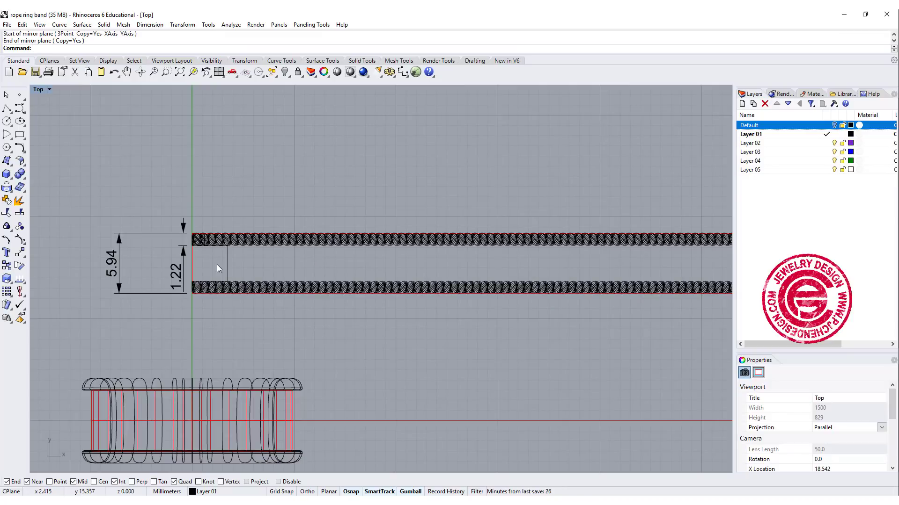
{"action": "scroll", "coordinate": [217, 265], "scroll_direction": "up", "scroll_amount": 1}
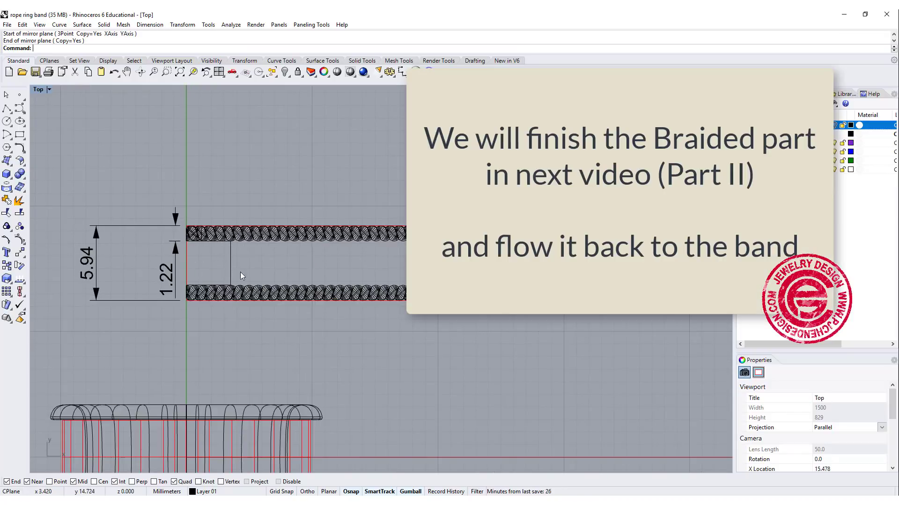